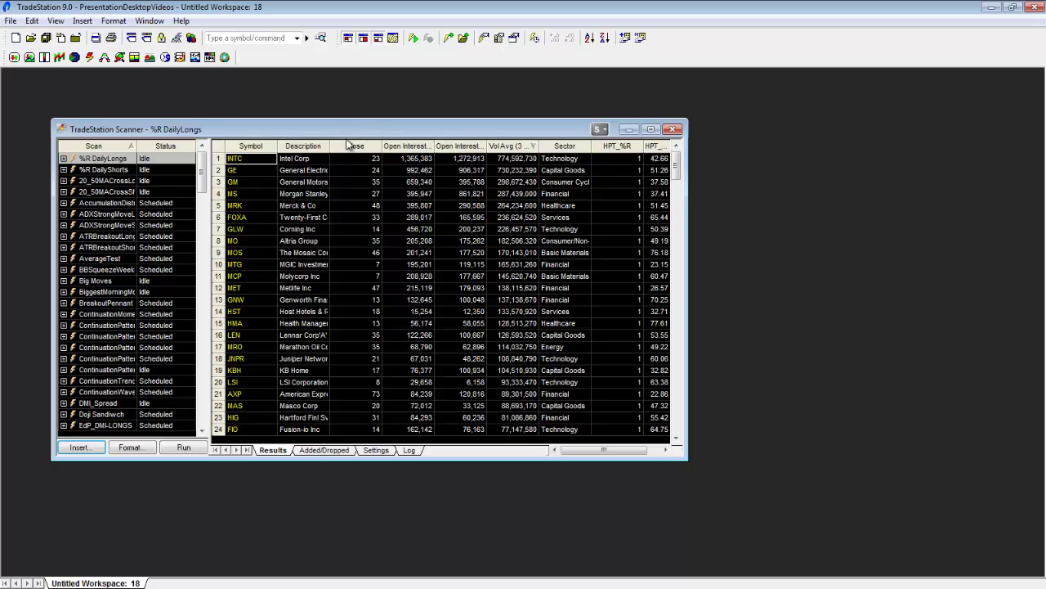
- Maximize the Scanner window and bring up the list of TradeStation Sample Scans
double_click(412, 129)
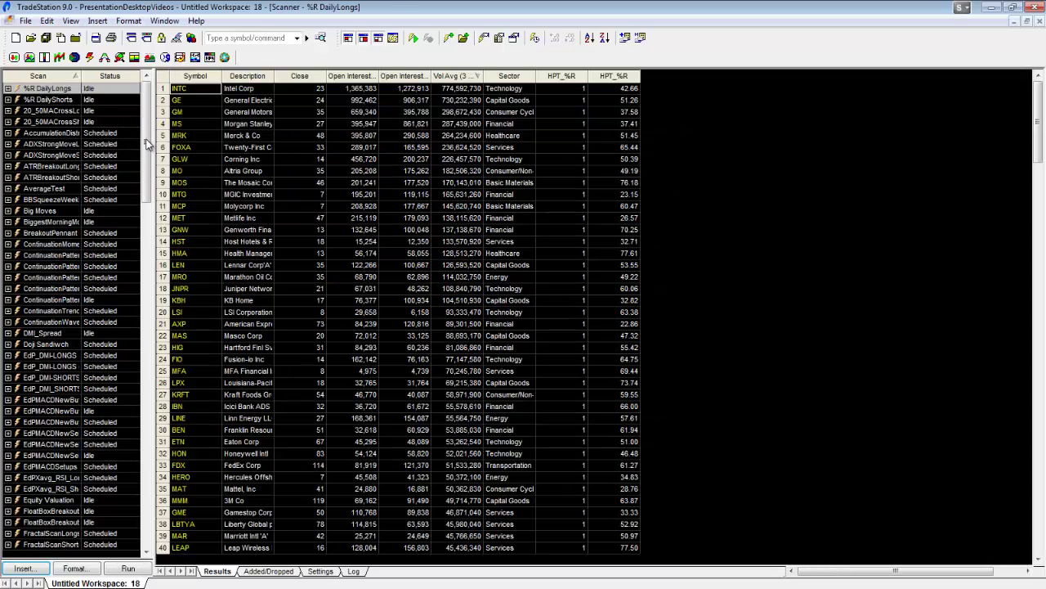
drag(146, 143, 162, 119)
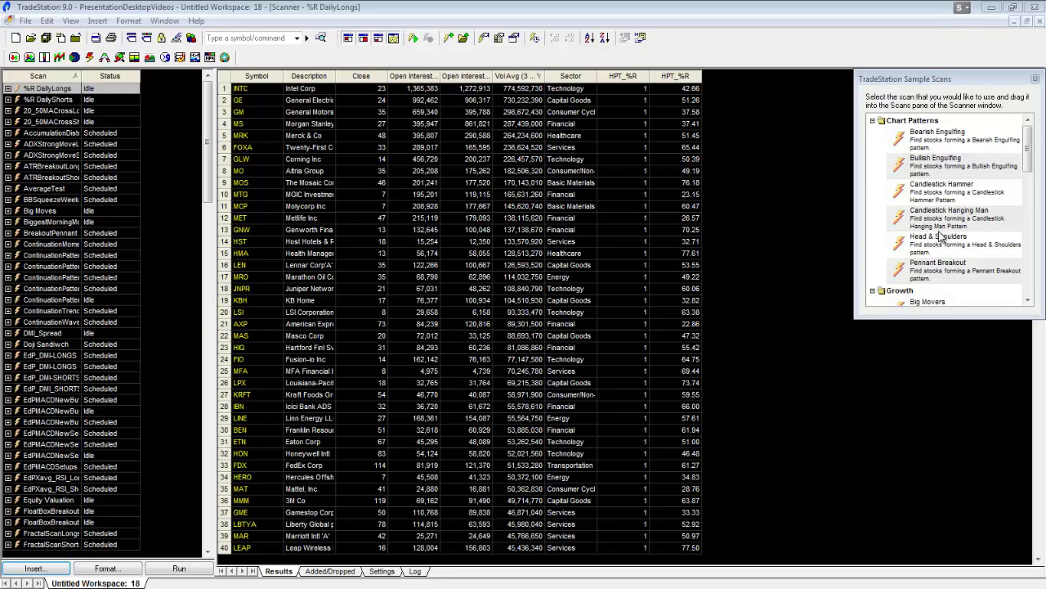
right_click(754, 178)
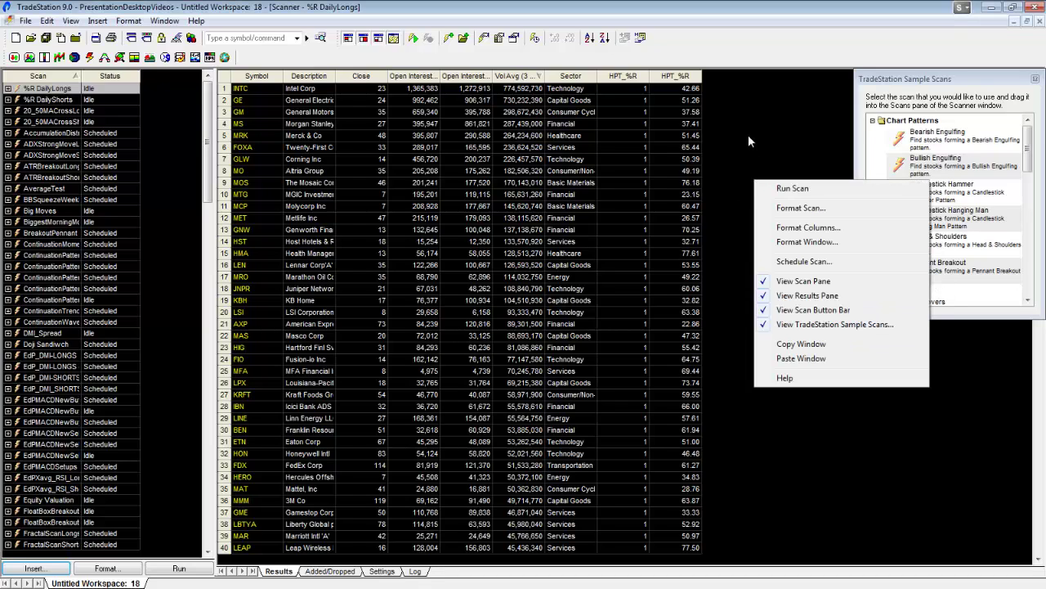
right_click(764, 115)
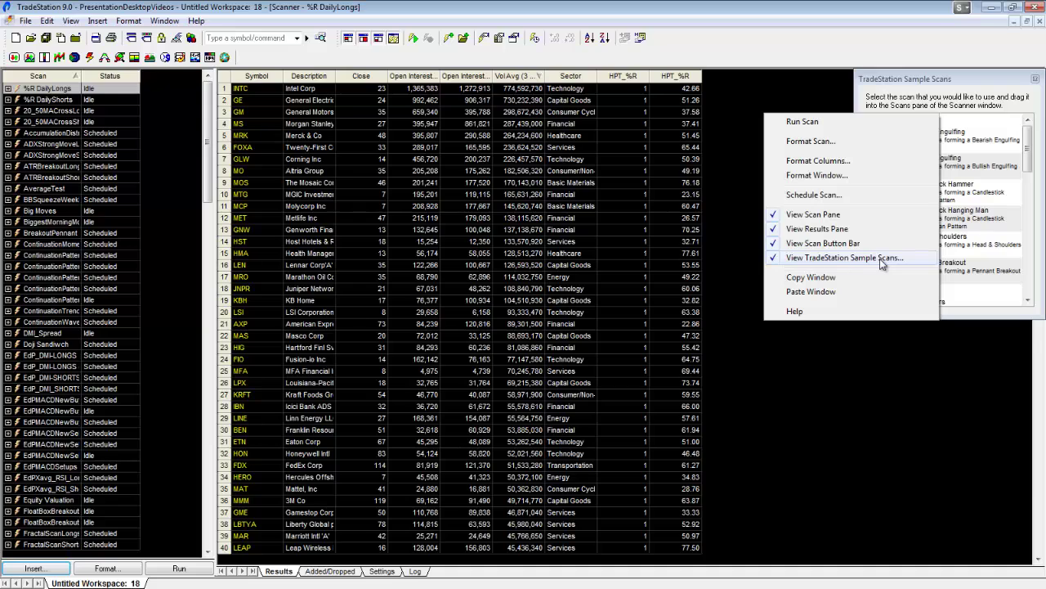
click(789, 93)
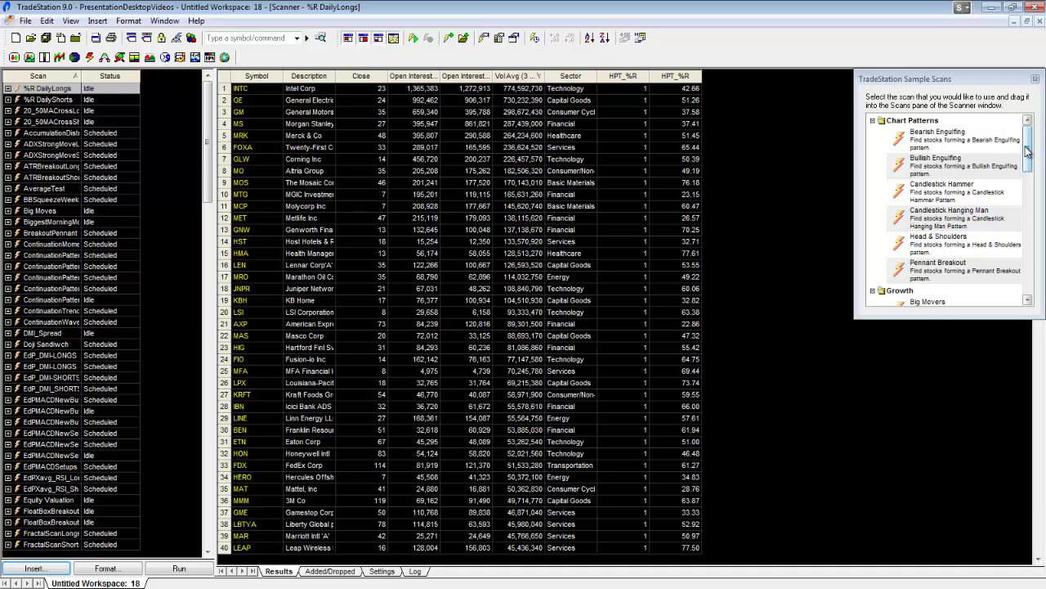
- Add the Bearish Engulfing sample scan to the Scanner's scan list and close the sample scans list
mouse_move(1028, 152)
mouse_down()
mouse_move(1036, 280)
mouse_move(1042, 149)
mouse_up()
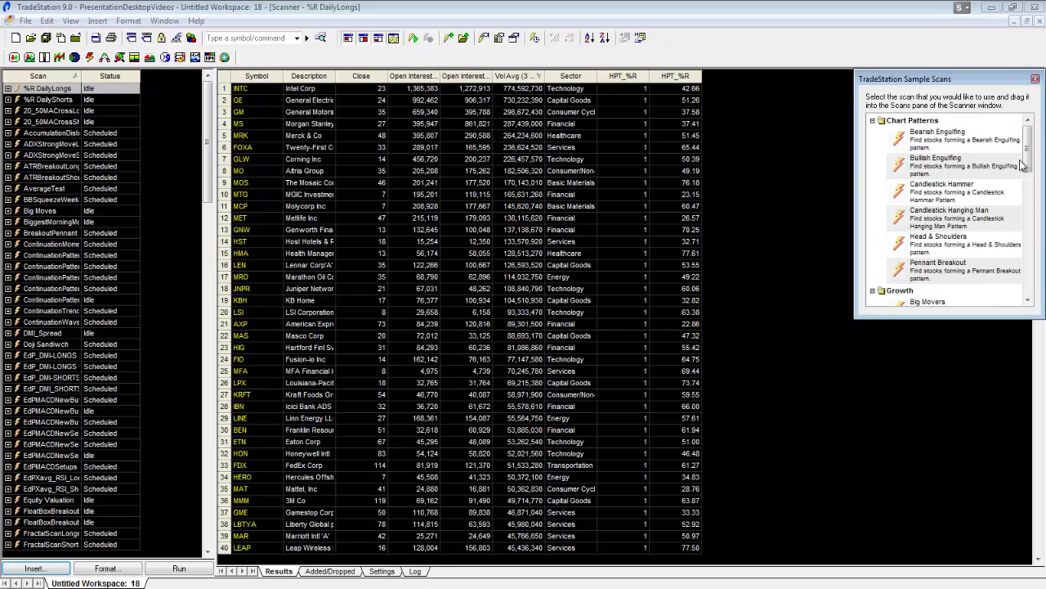
click(946, 136)
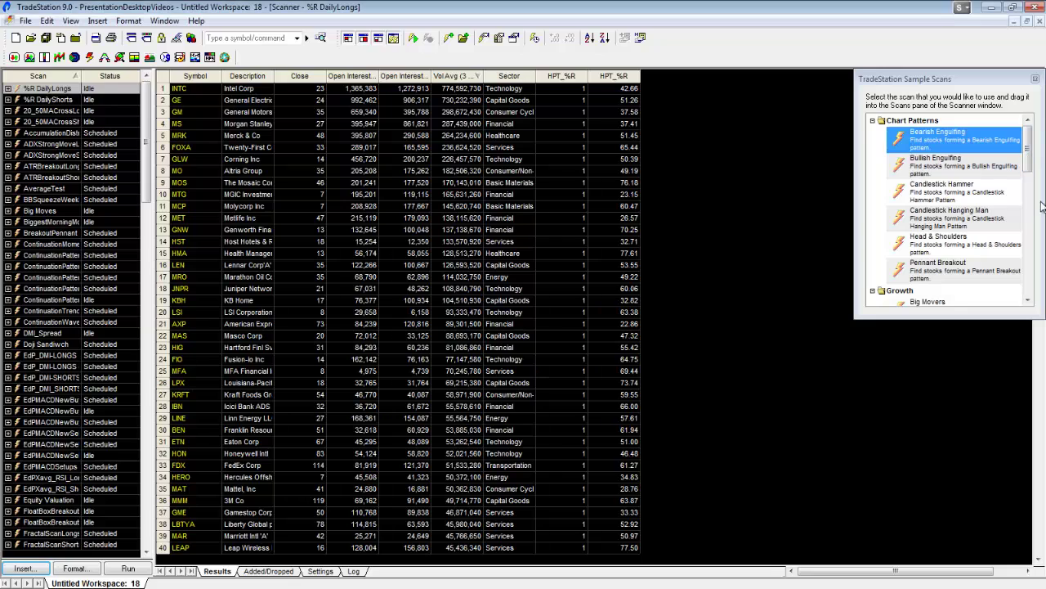
drag(1029, 157, 1028, 131)
drag(943, 135, 45, 325)
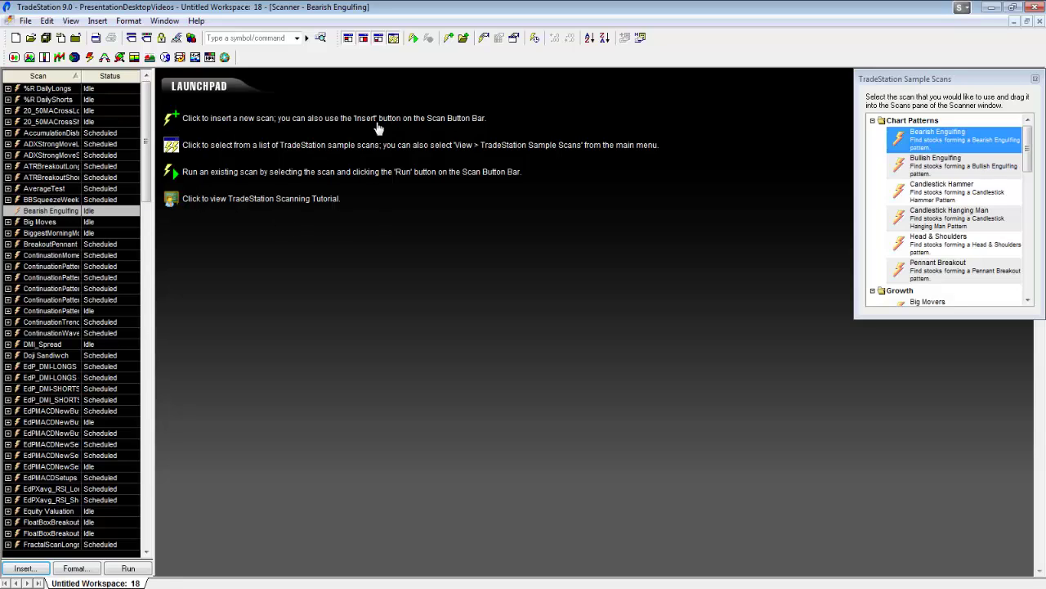
click(1035, 78)
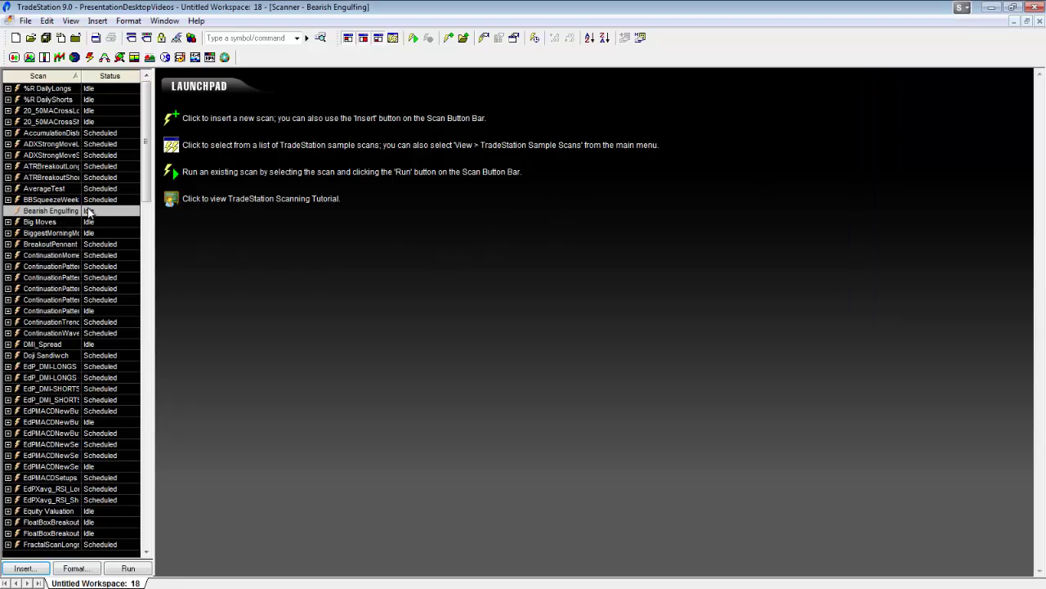
- Open the Bearish Engulfing scan's format settings and review its name, notes and scan criteria
double_click(59, 215)
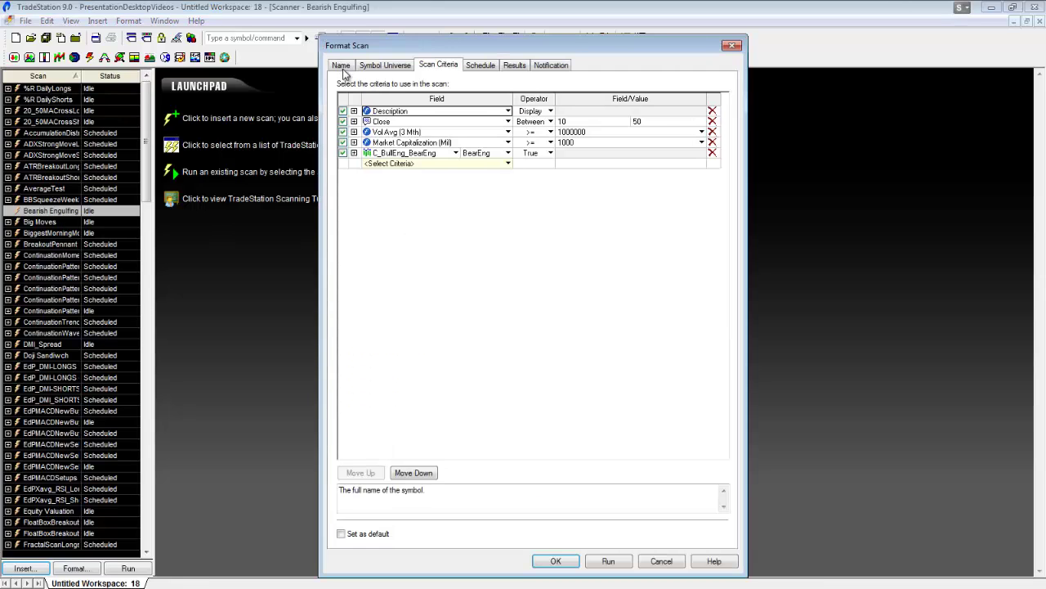
click(342, 67)
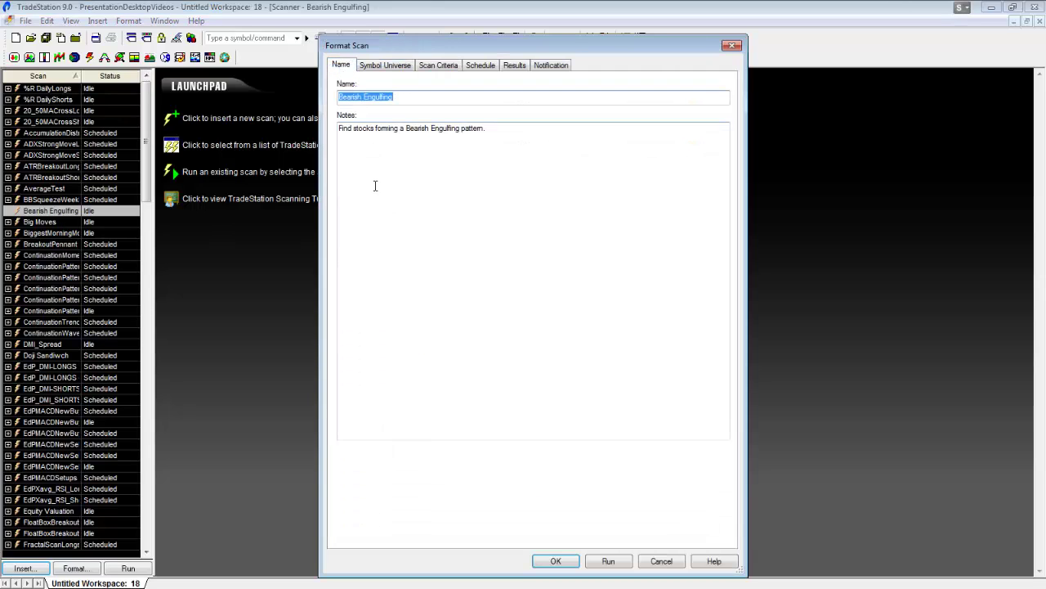
click(487, 129)
key(ctrl+a)
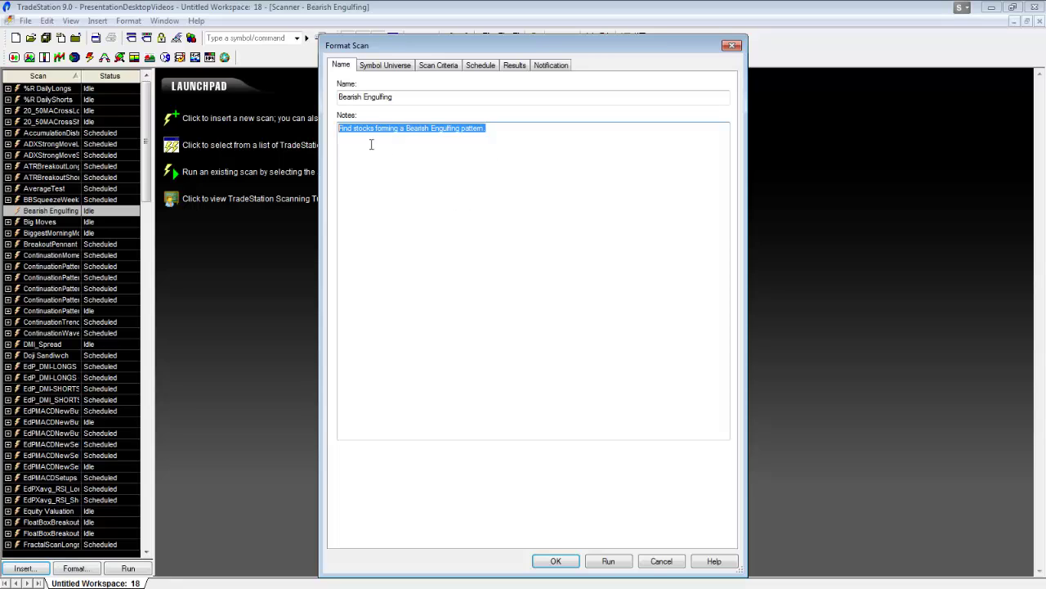
click(429, 66)
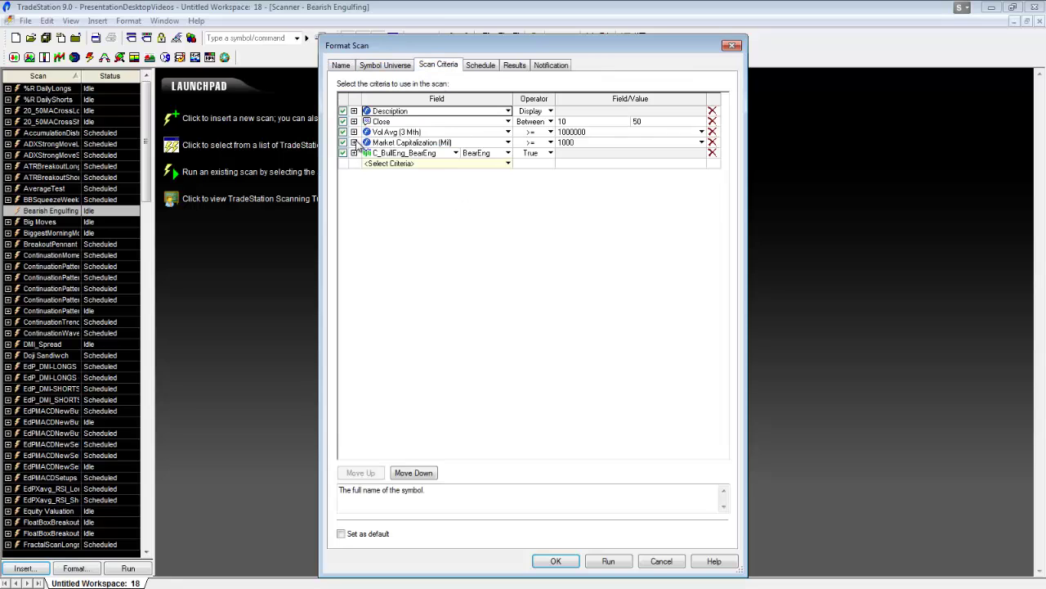
click(341, 65)
drag(353, 130, 523, 137)
click(500, 156)
- Choose All Stocks as the symbols to include in the scan's universe and accept the scan settings
click(391, 67)
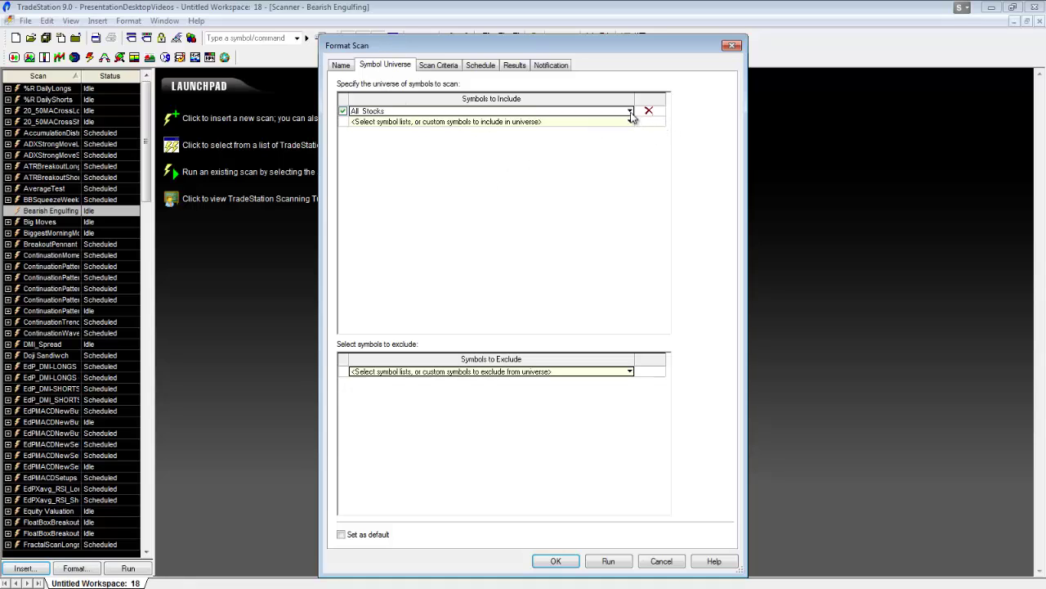
click(630, 112)
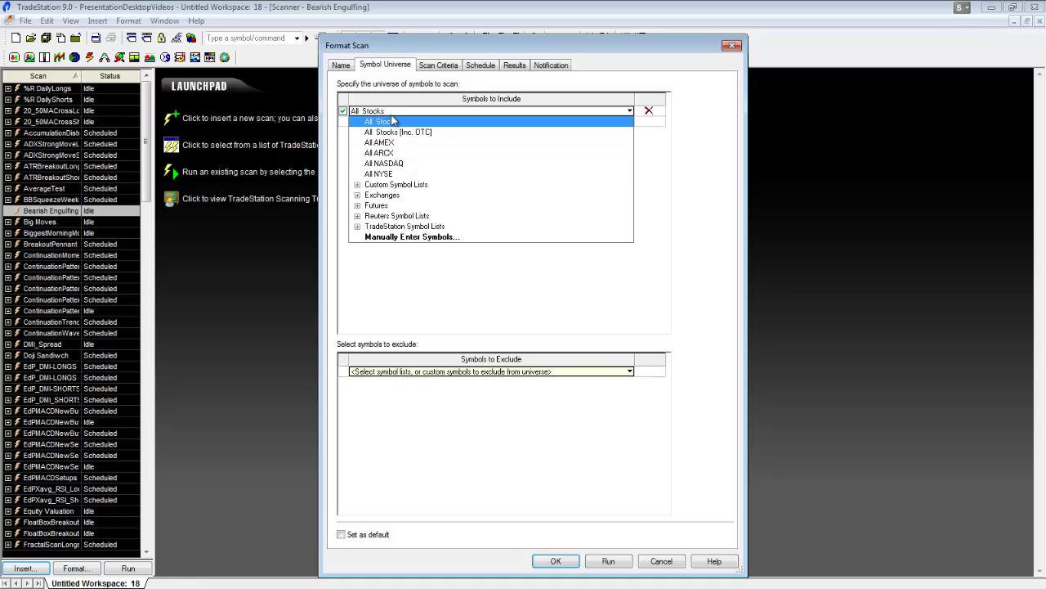
click(397, 121)
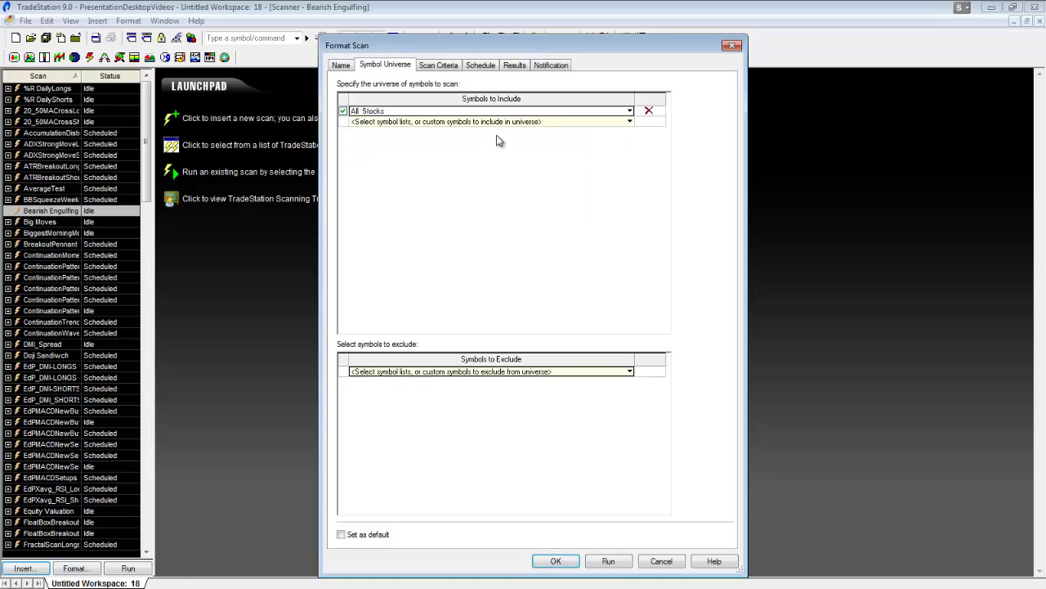
click(563, 564)
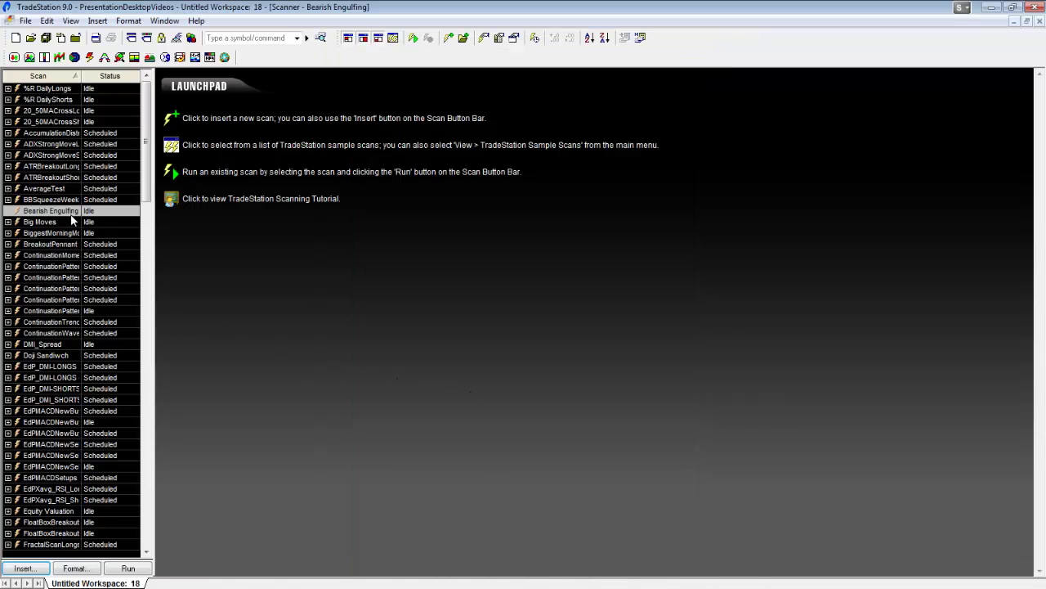
- Reopen the Bearish Engulfing scan's criteria and look through the categories available for a new criterion
double_click(87, 211)
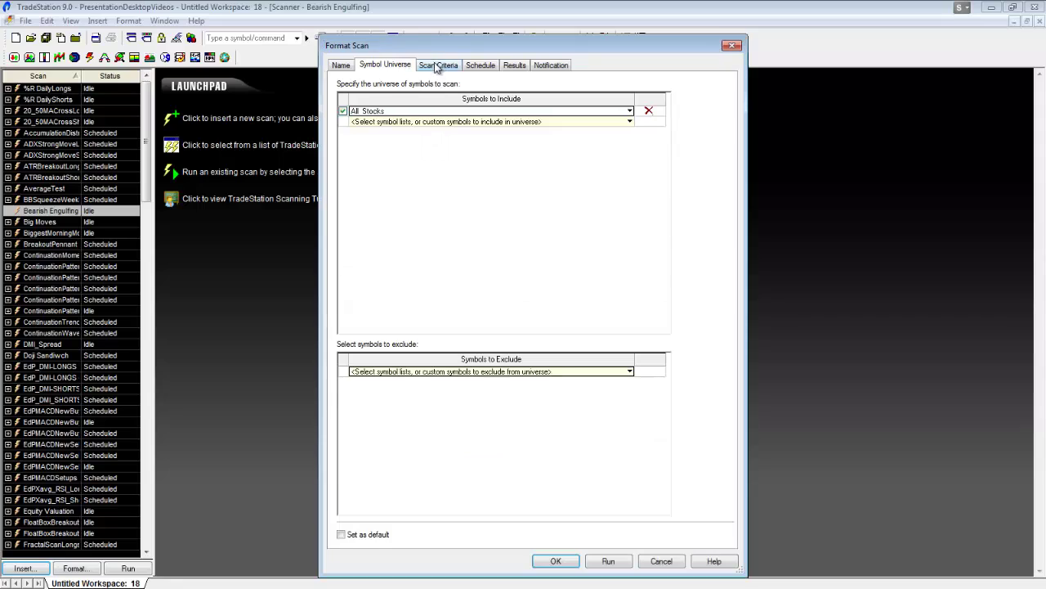
click(439, 64)
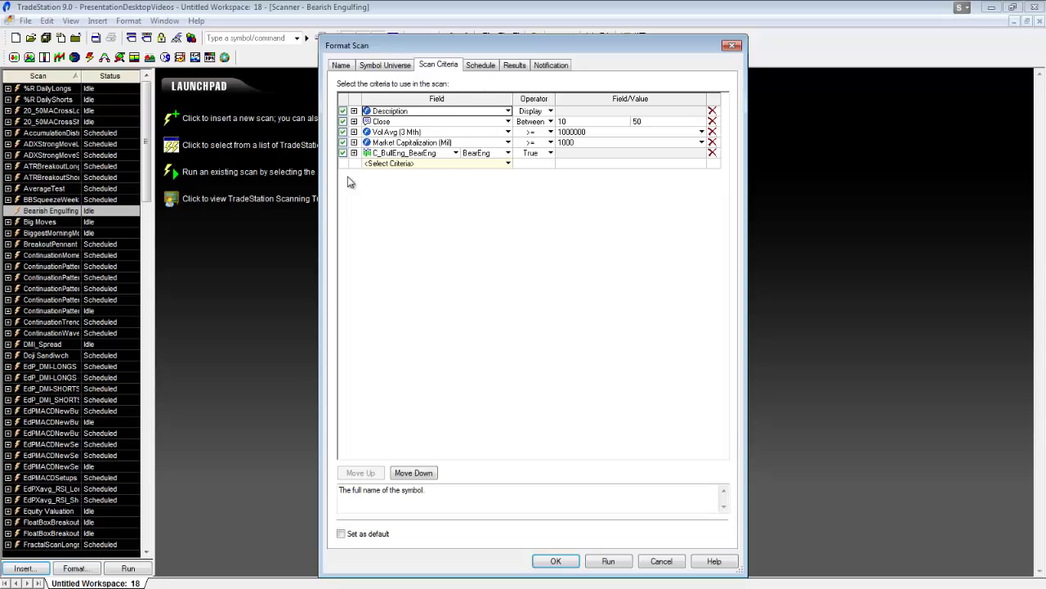
click(510, 166)
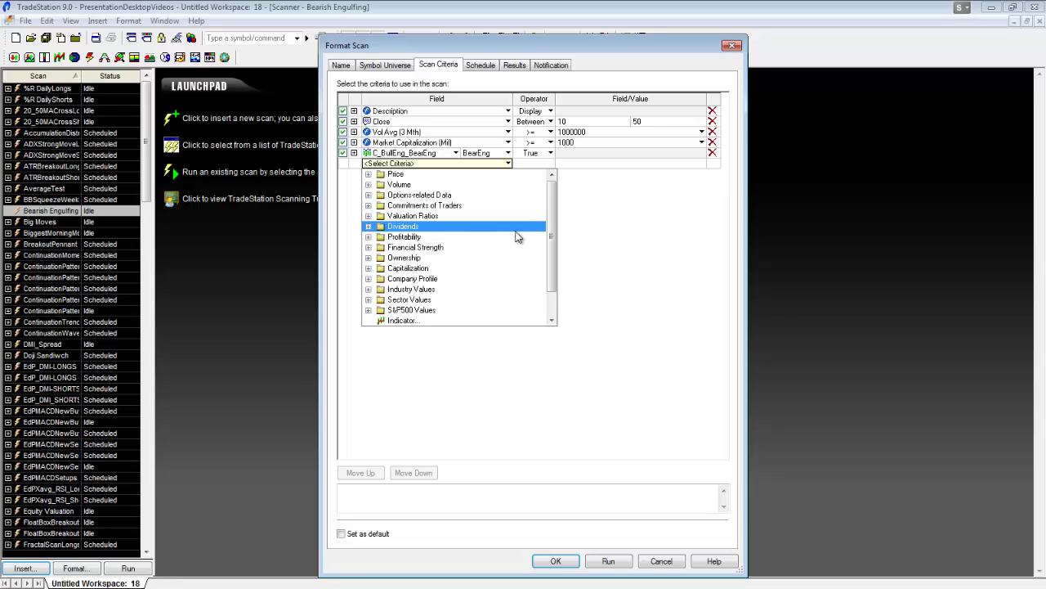
scroll(548, 245, down, 2)
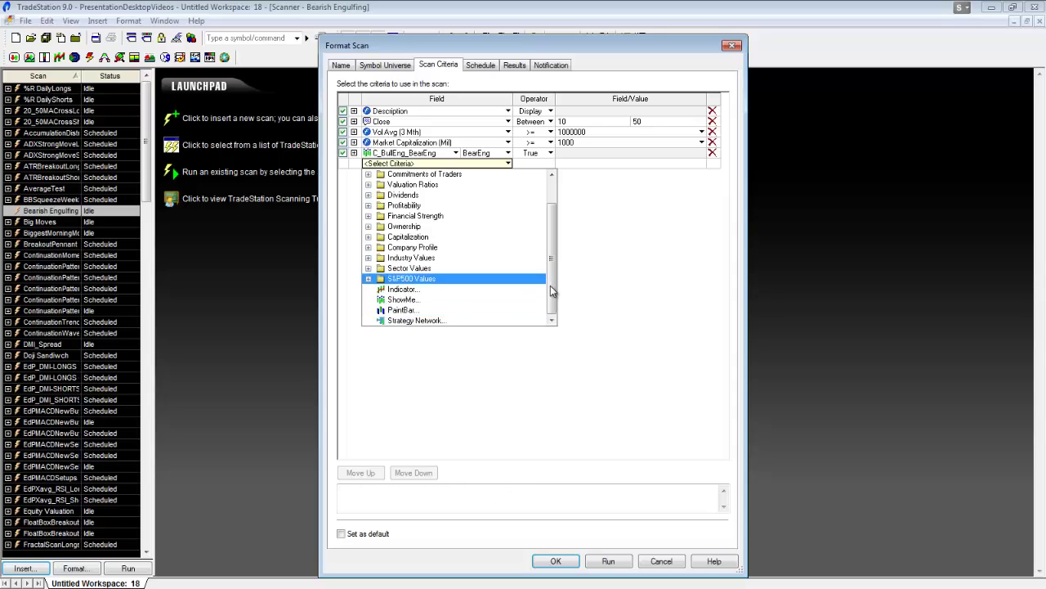
scroll(556, 282, up, 2)
click(562, 260)
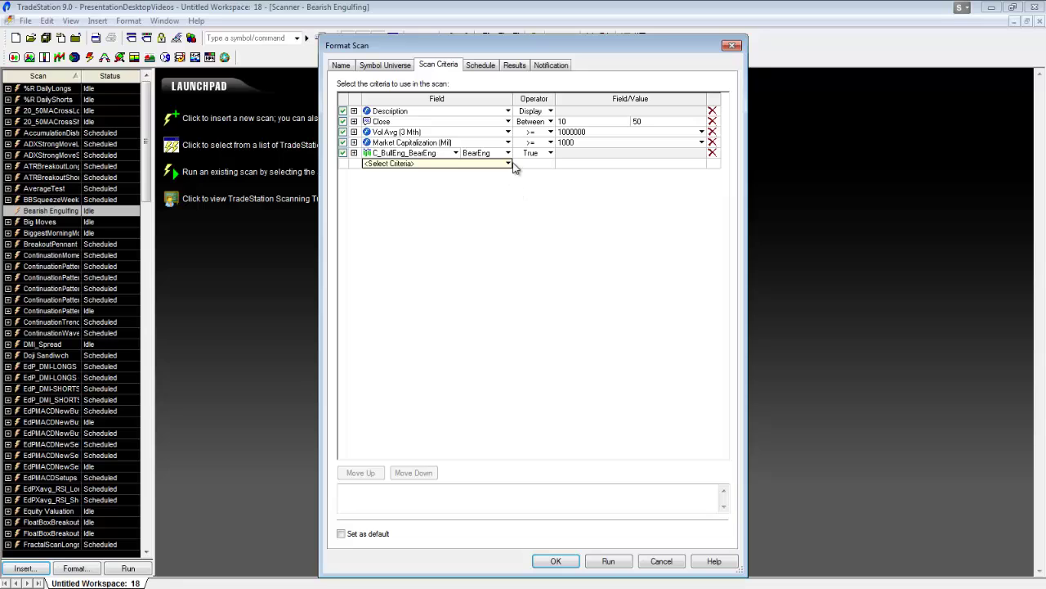
- Examine the fields offered in the Price and Volume categories for a new scan criterion
click(513, 165)
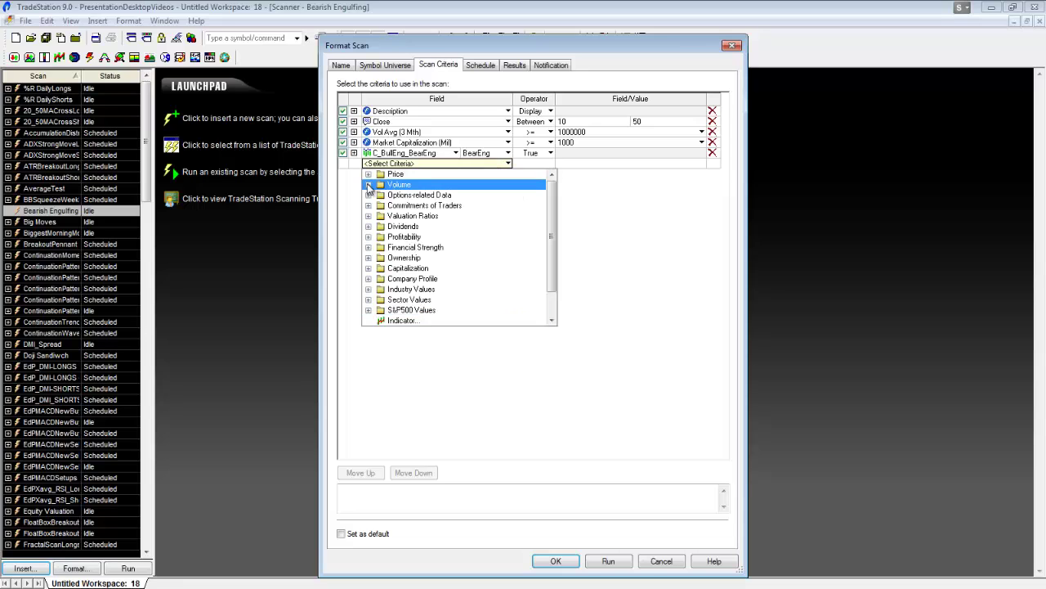
click(369, 185)
click(368, 174)
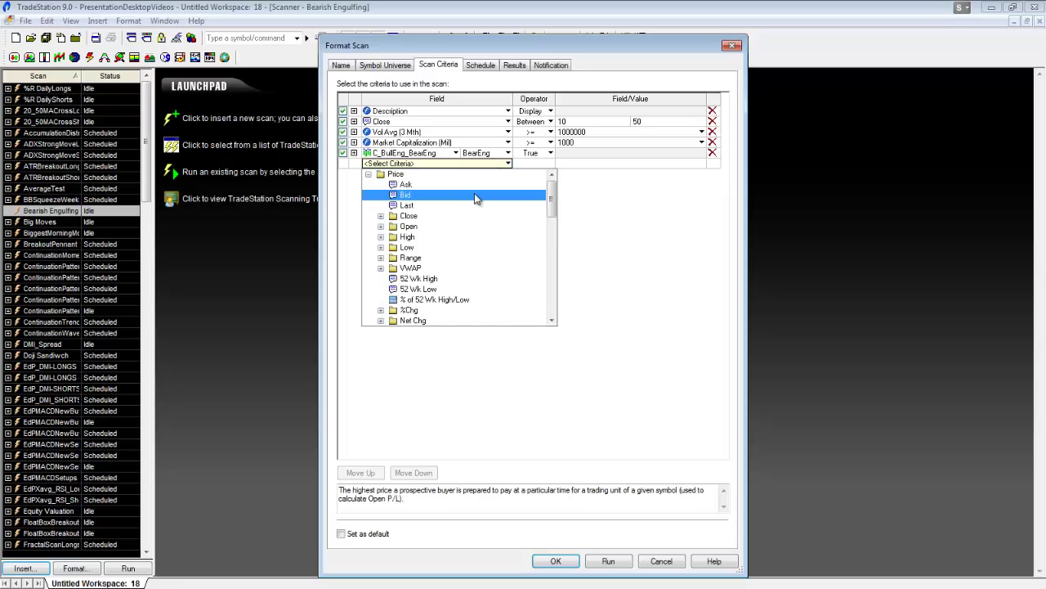
mouse_move(551, 205)
mouse_down()
mouse_move(550, 246)
mouse_move(551, 209)
mouse_up()
click(369, 174)
click(369, 185)
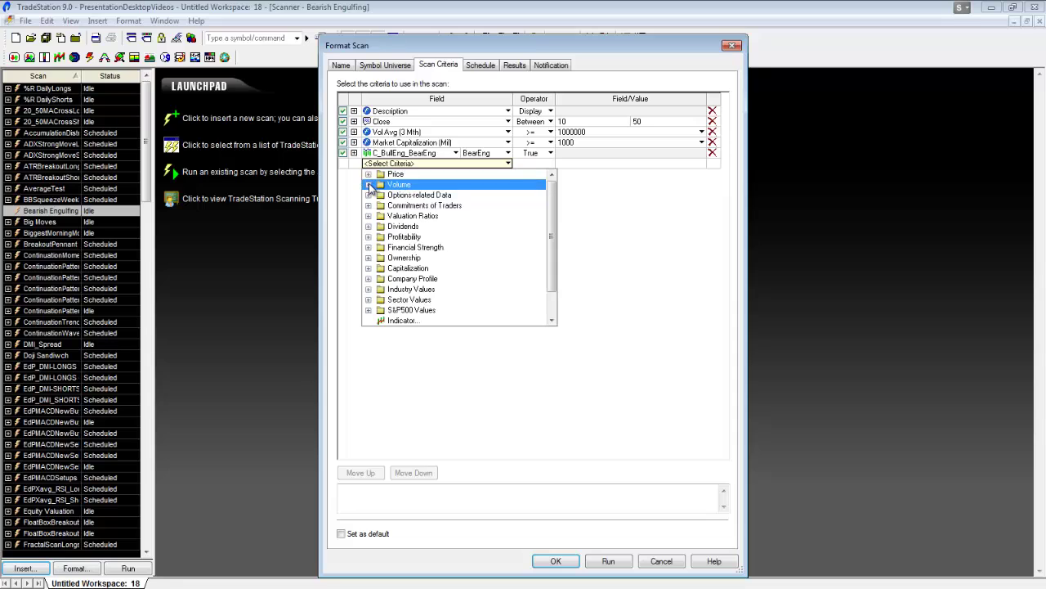
- Examine the Equity fields within the Financial Strength criteria, and leave the criteria list without choosing a field
click(369, 247)
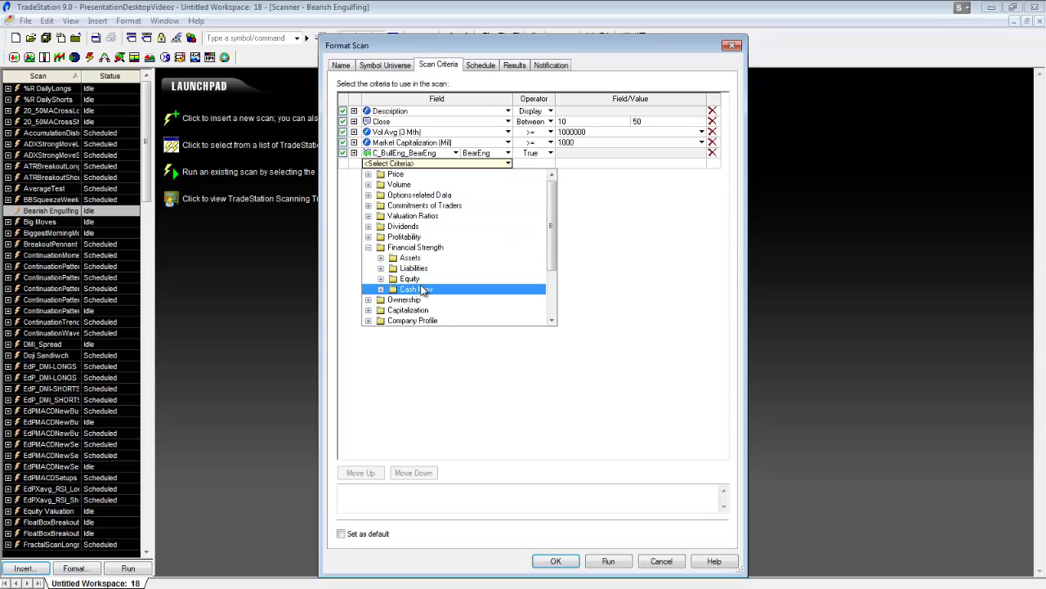
click(381, 279)
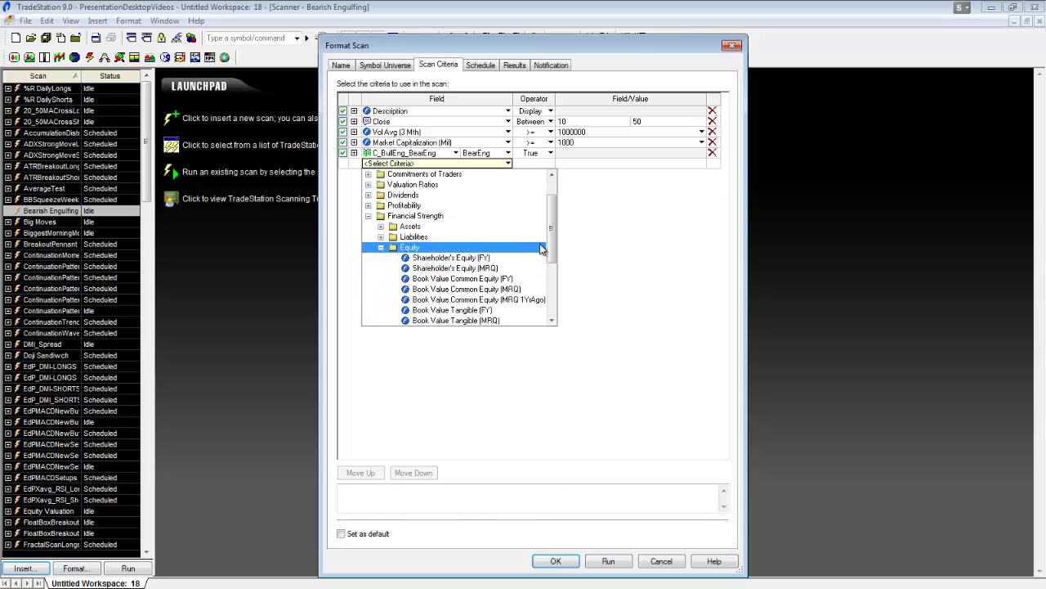
scroll(548, 255, down, 2)
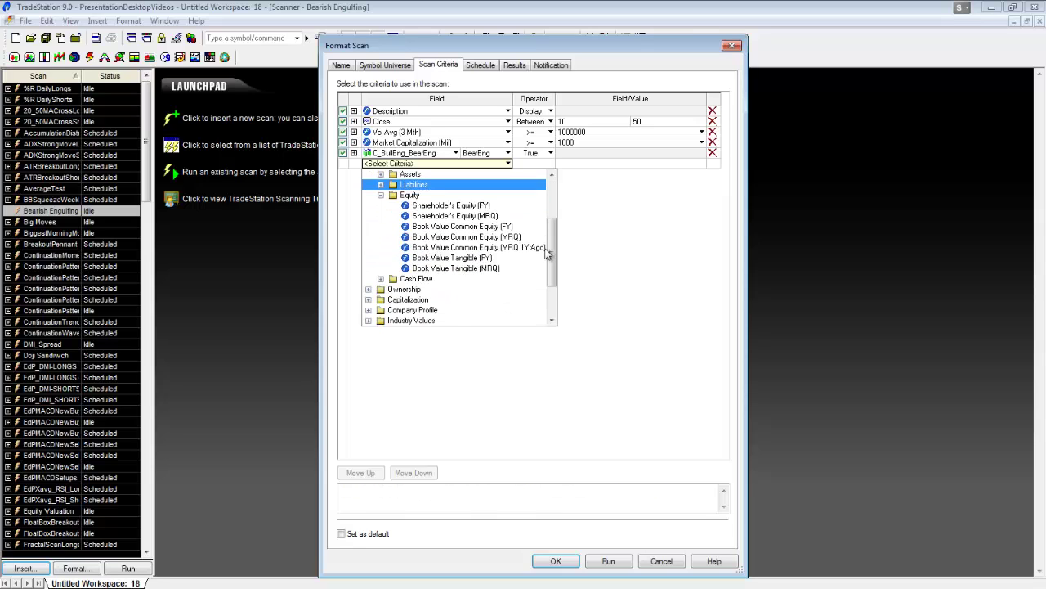
click(381, 195)
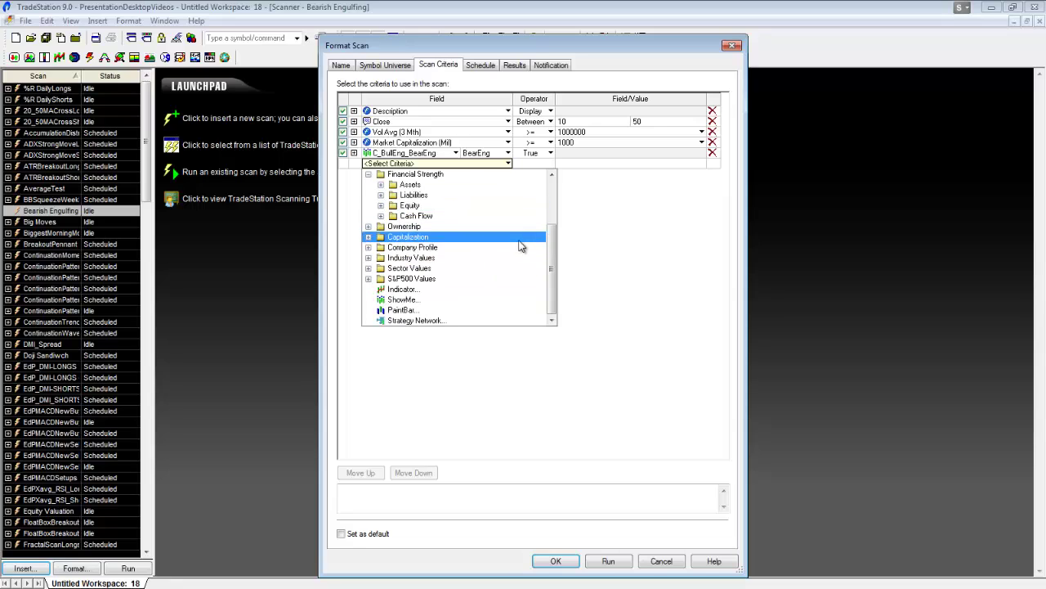
click(625, 250)
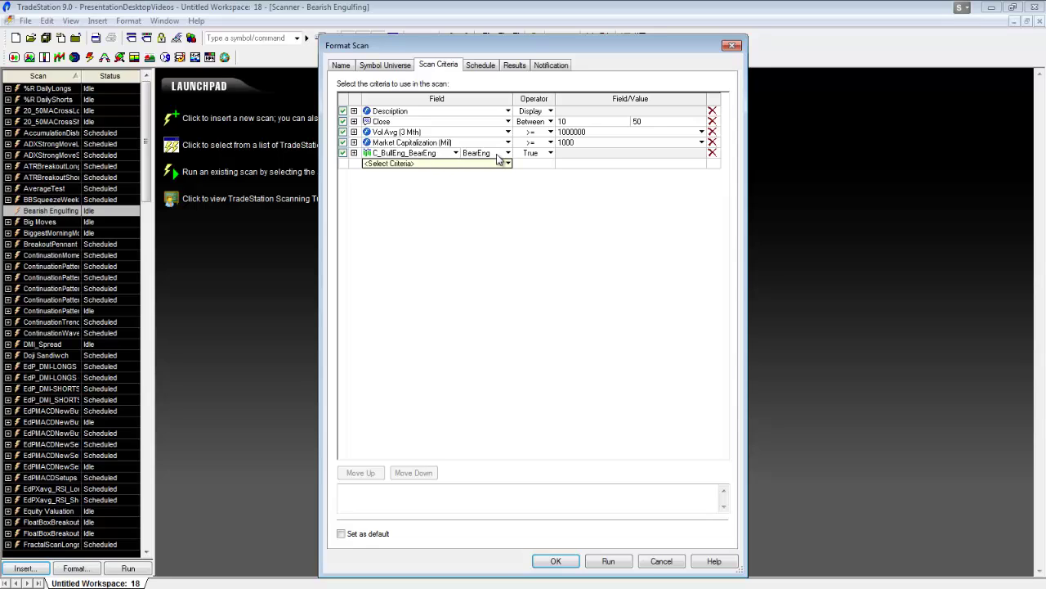
- Examine the input settings of the C_BullEng_BearEng criterion and the choices for its interval
click(357, 156)
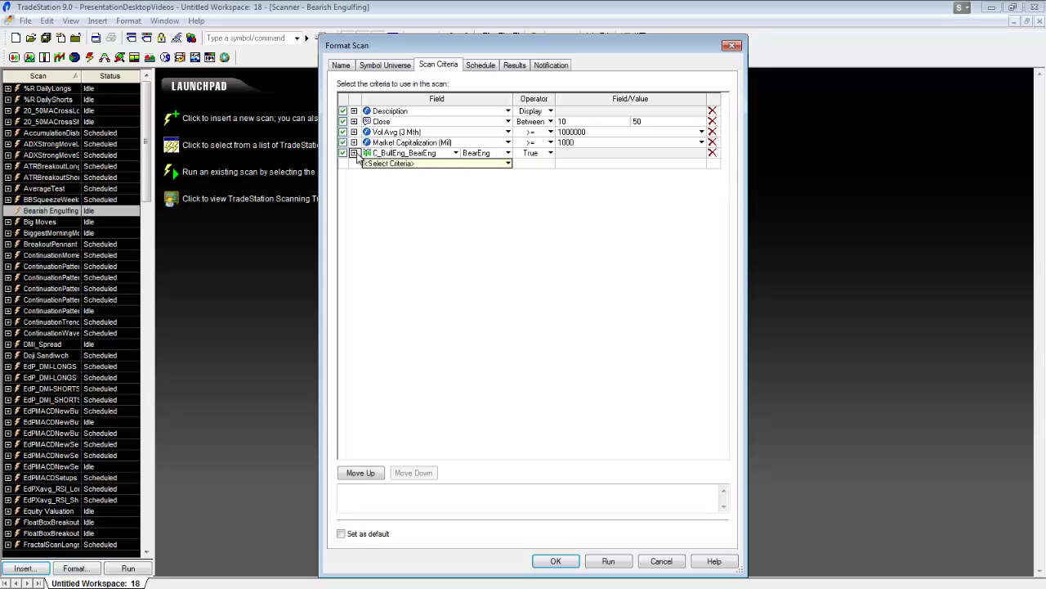
click(354, 154)
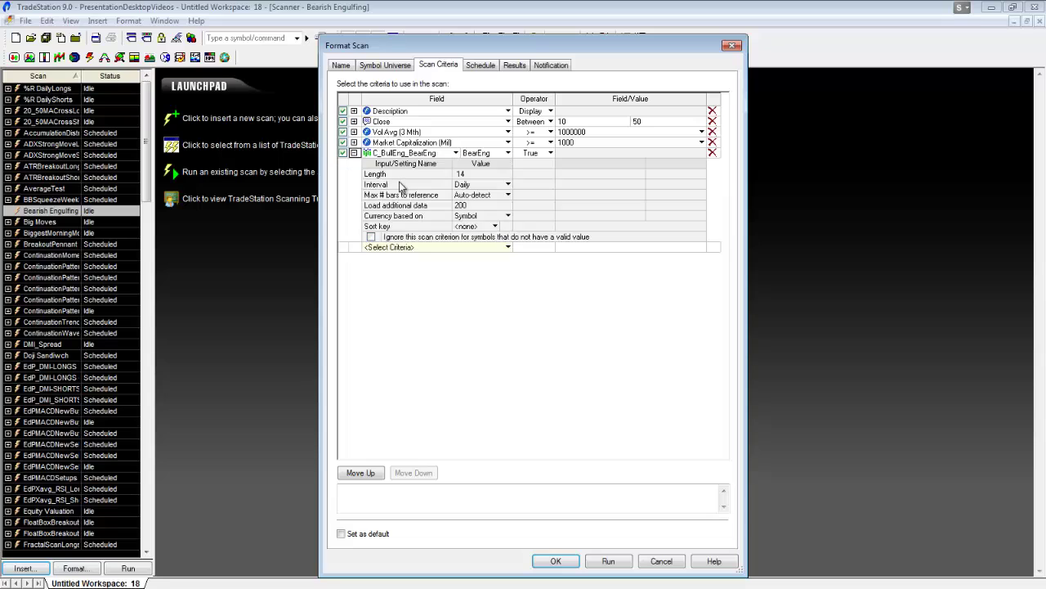
click(482, 187)
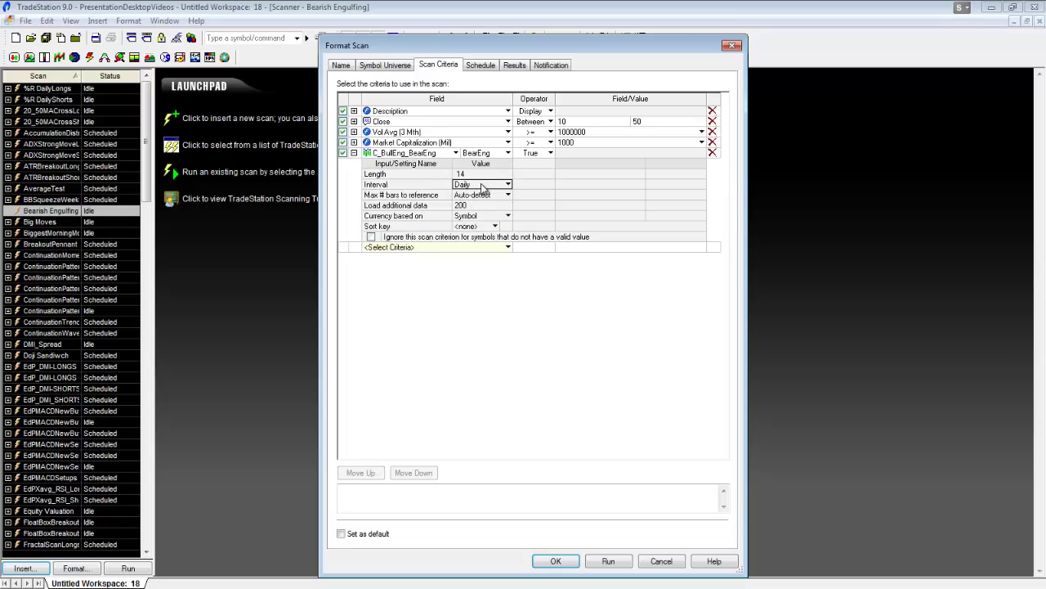
click(508, 186)
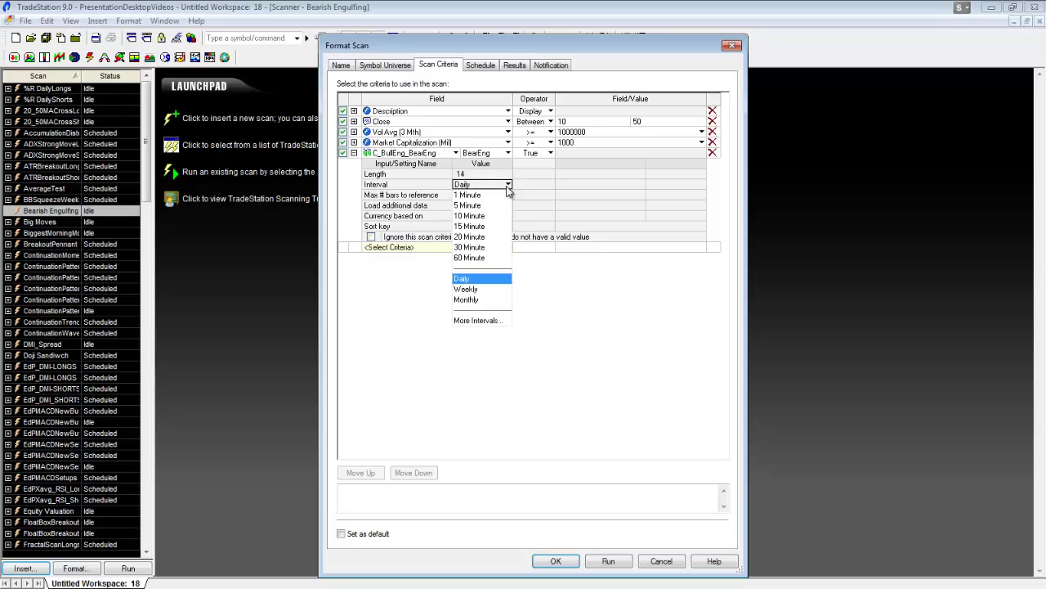
- Review the settings for custom intra-day, volume and tick intervals, and leave the interval choice and the scan's formatting without applying anything
click(487, 320)
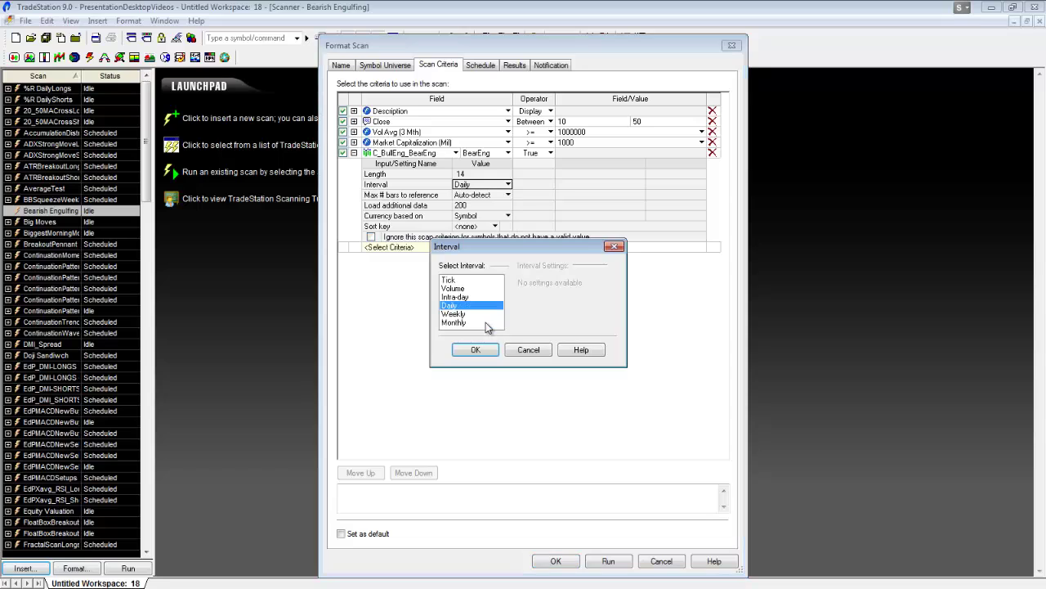
click(469, 296)
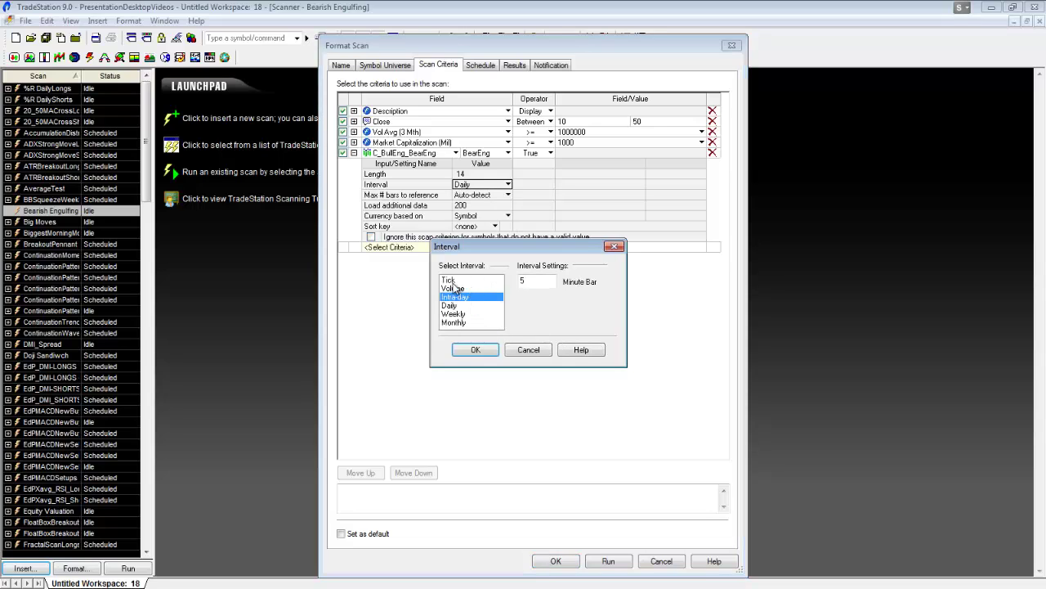
click(462, 287)
click(463, 280)
click(468, 297)
click(530, 351)
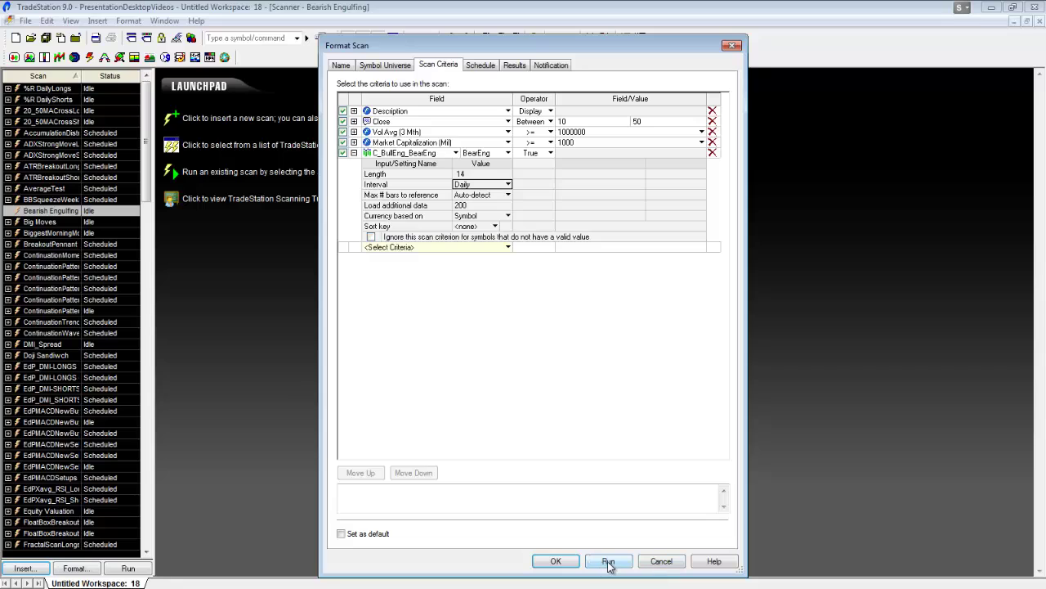
click(663, 561)
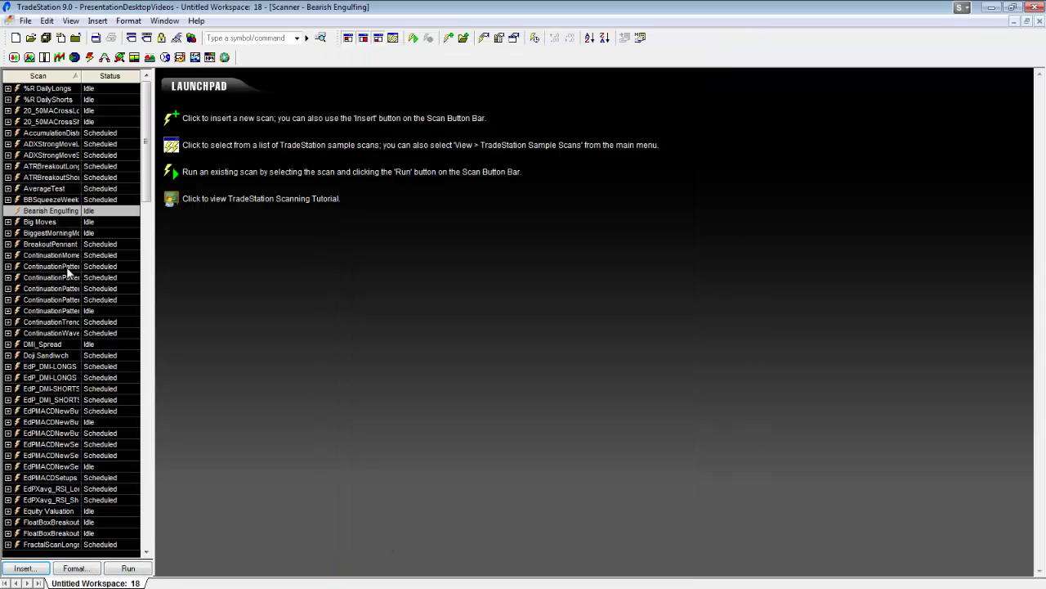
- Run the Bearish Engulfing scan and widen the Description column in its results
right_click(55, 212)
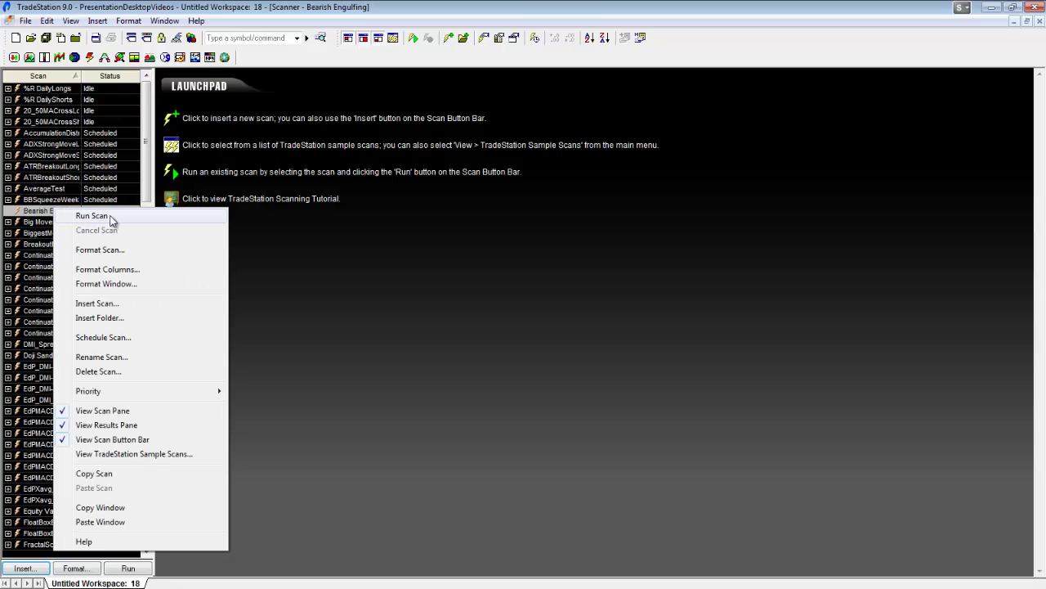
click(112, 218)
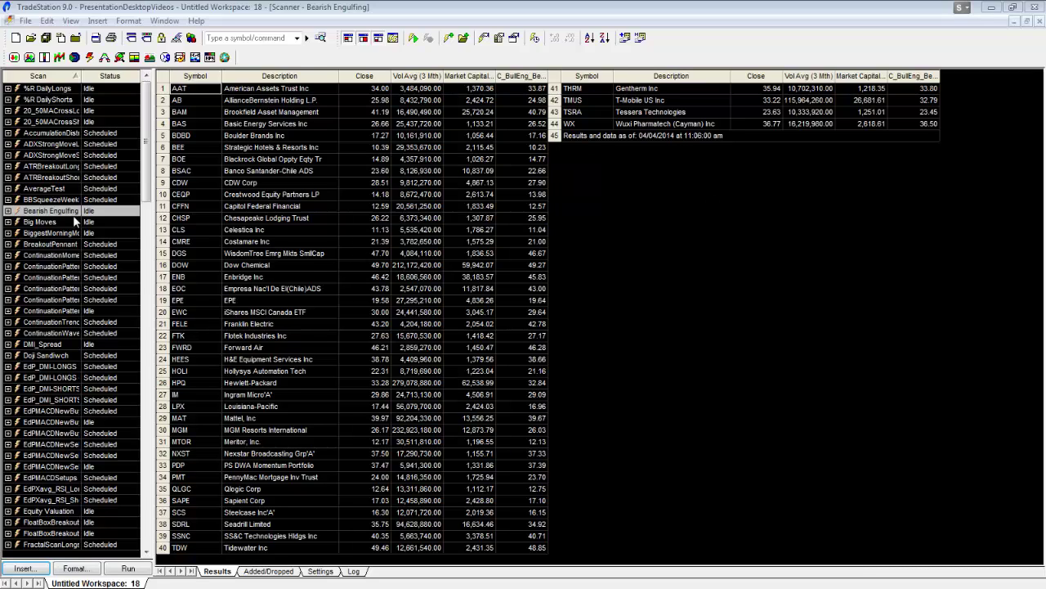
click(342, 76)
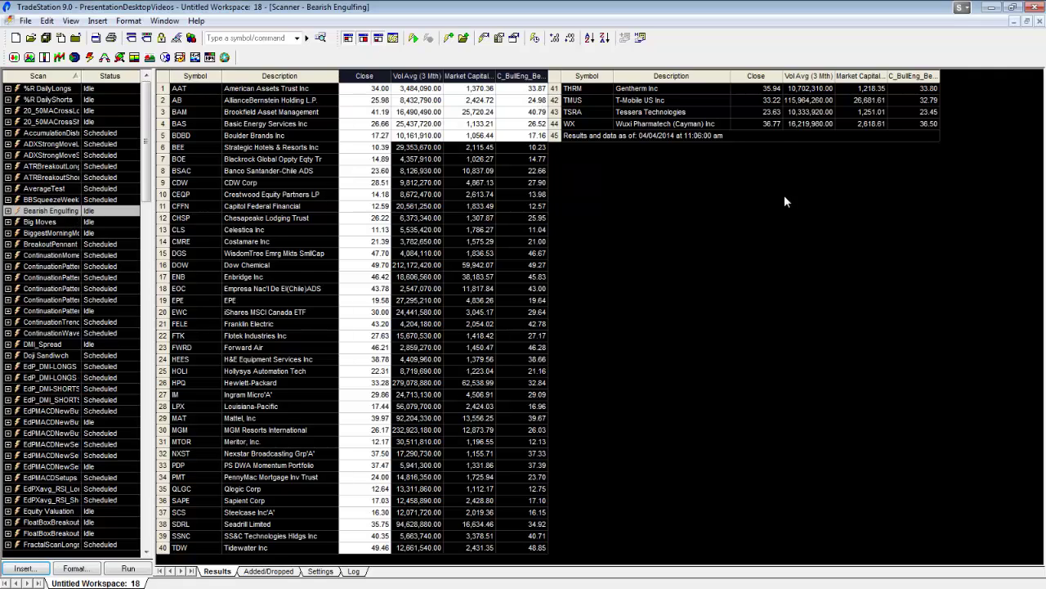
drag(339, 76, 455, 76)
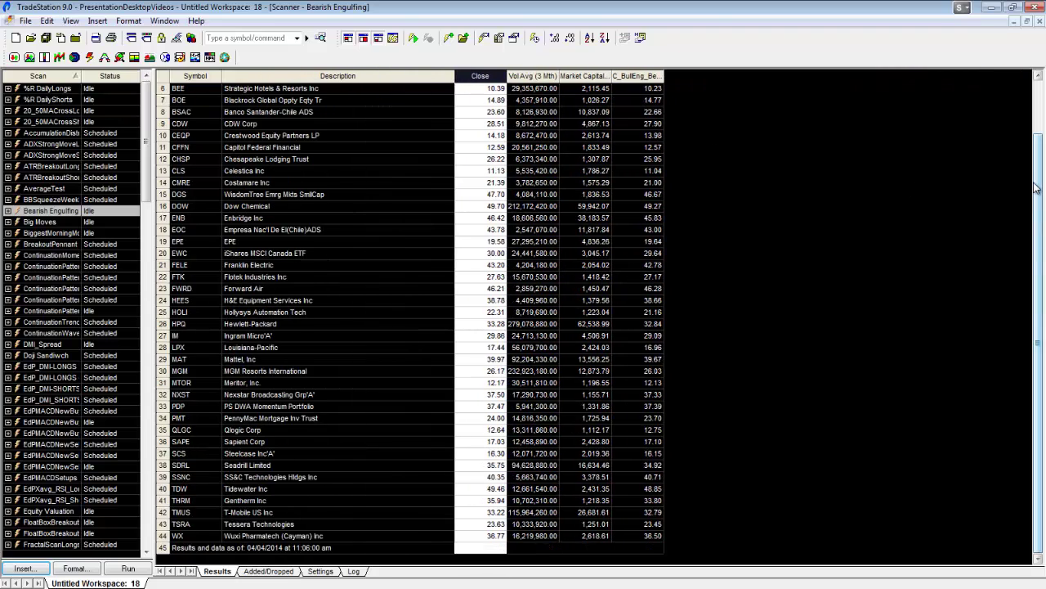
scroll(1035, 130, down, 1)
scroll(1034, 129, up, 1)
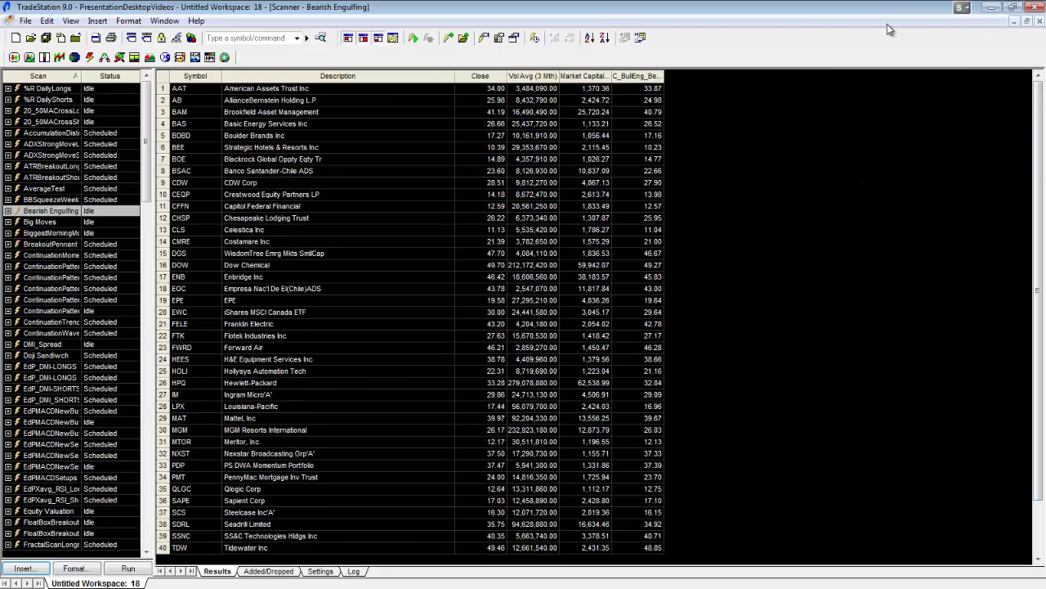
- Restore the maximized scanner window, narrow it, and fit it along the left side of the workspace at full height
click(1027, 21)
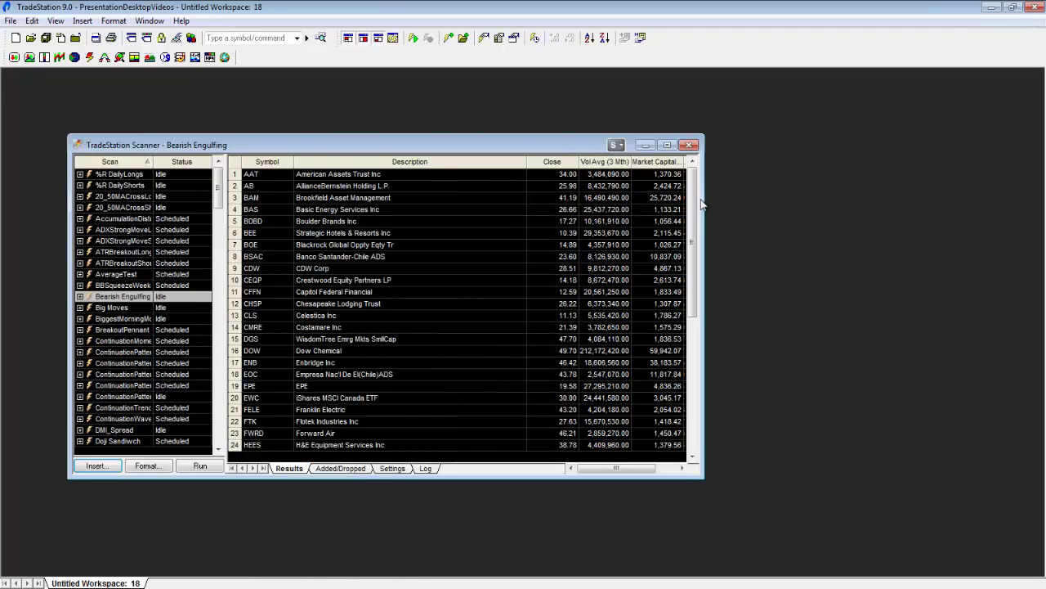
drag(702, 198, 445, 198)
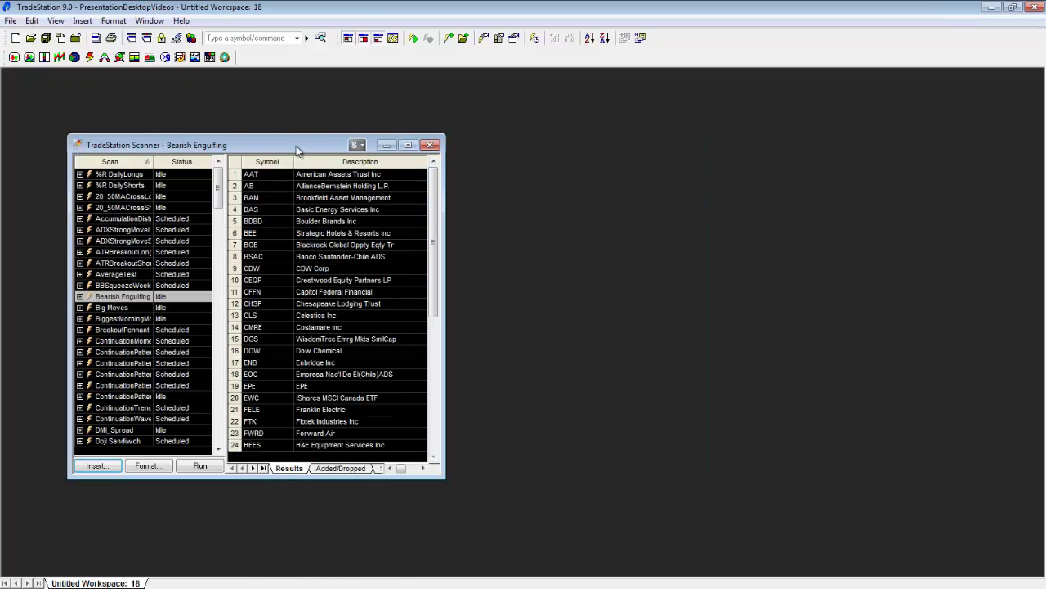
drag(296, 145, 232, 82)
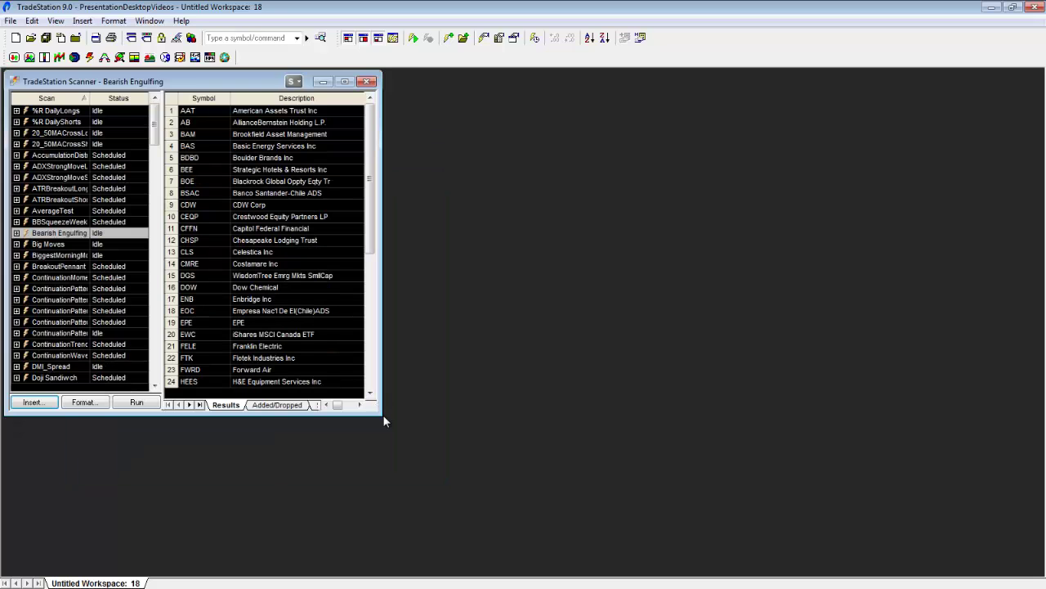
drag(378, 413, 415, 568)
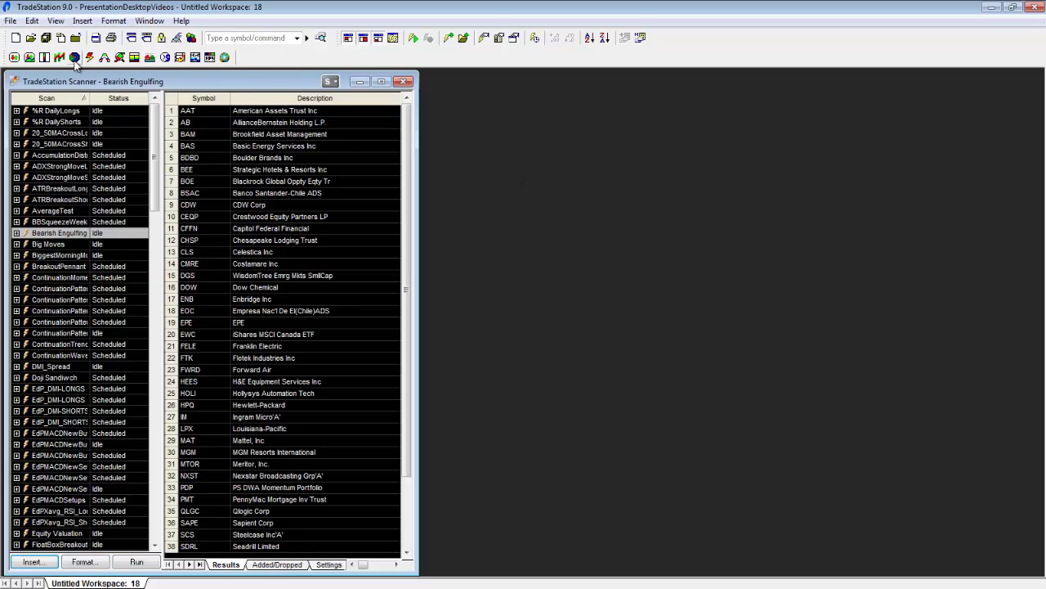
- Open a Chart Analysis window and fit it into the empty workspace beside the scanner at full height
click(684, 167)
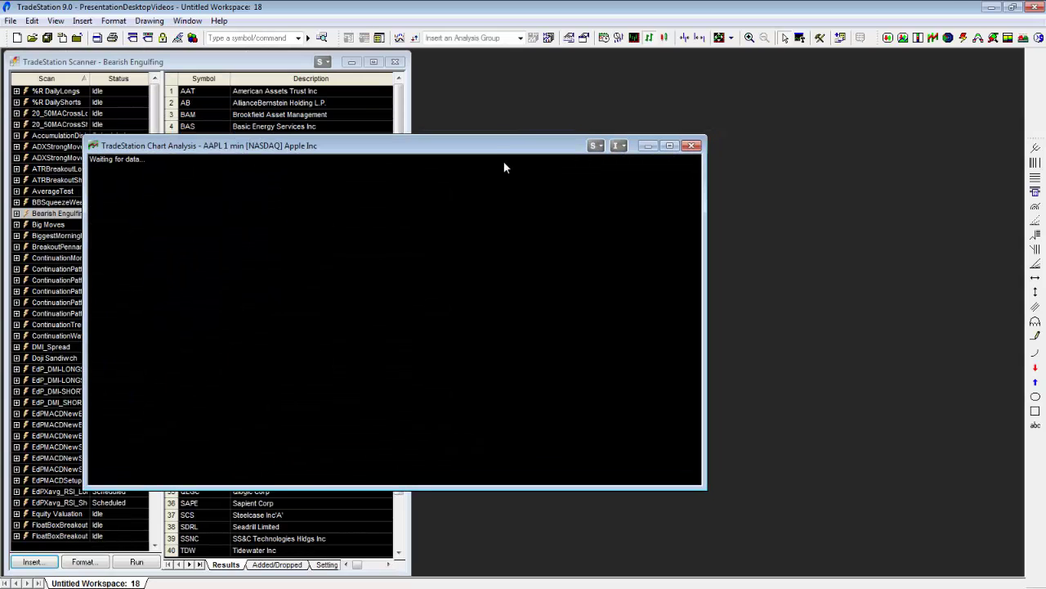
drag(490, 145, 801, 63)
drag(407, 412, 411, 572)
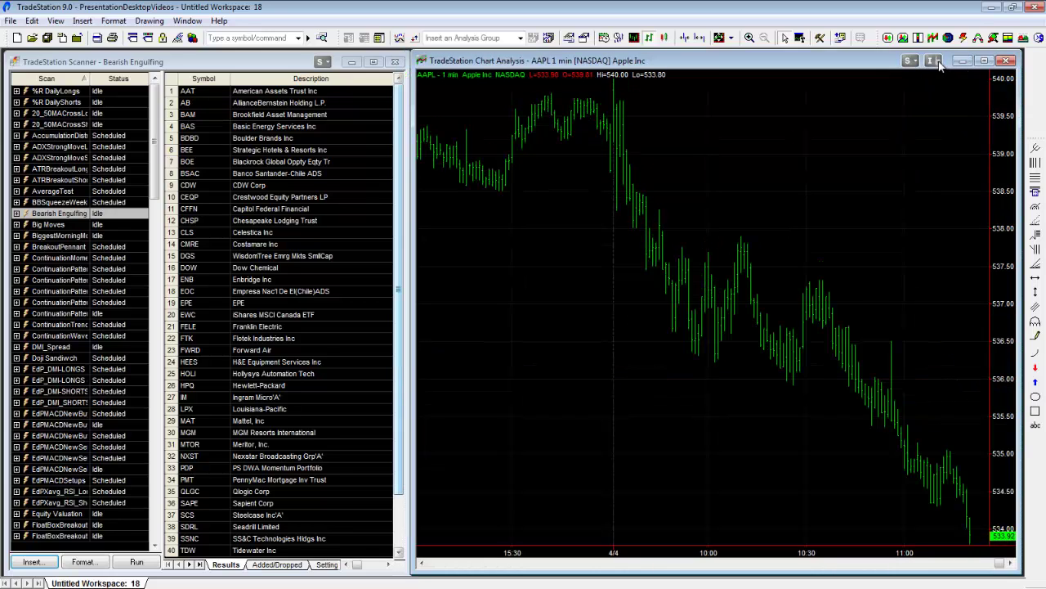
- Give the chart window the yellow global symbol link and the blue global interval link
click(914, 66)
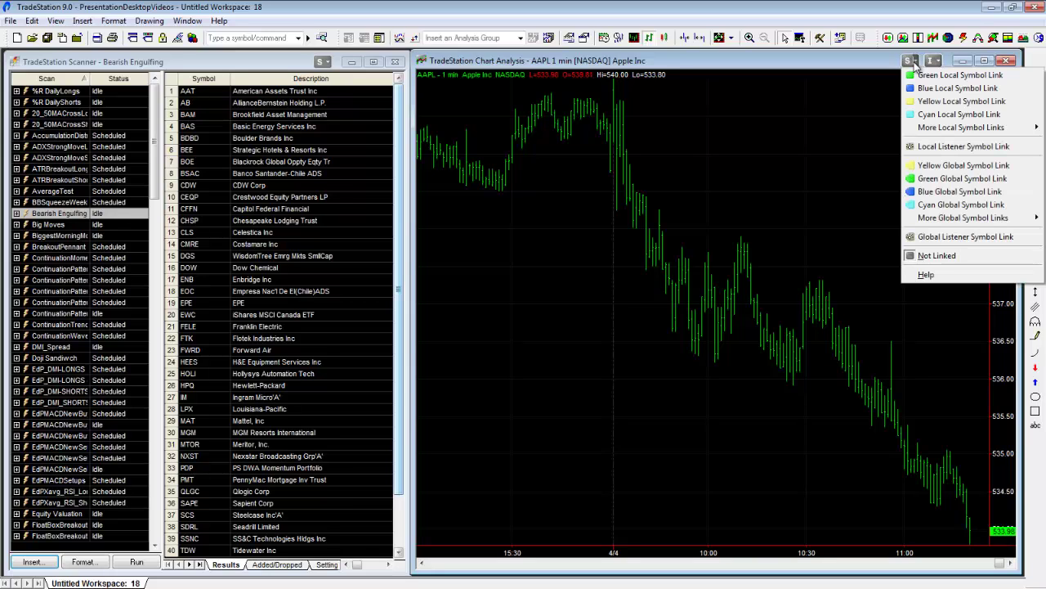
click(926, 161)
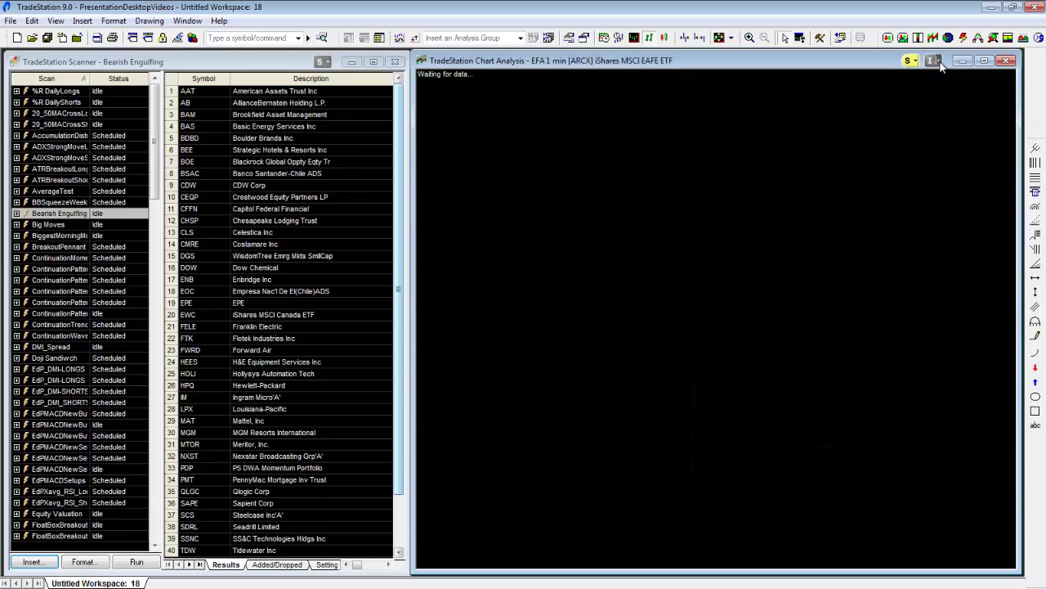
click(932, 60)
click(934, 193)
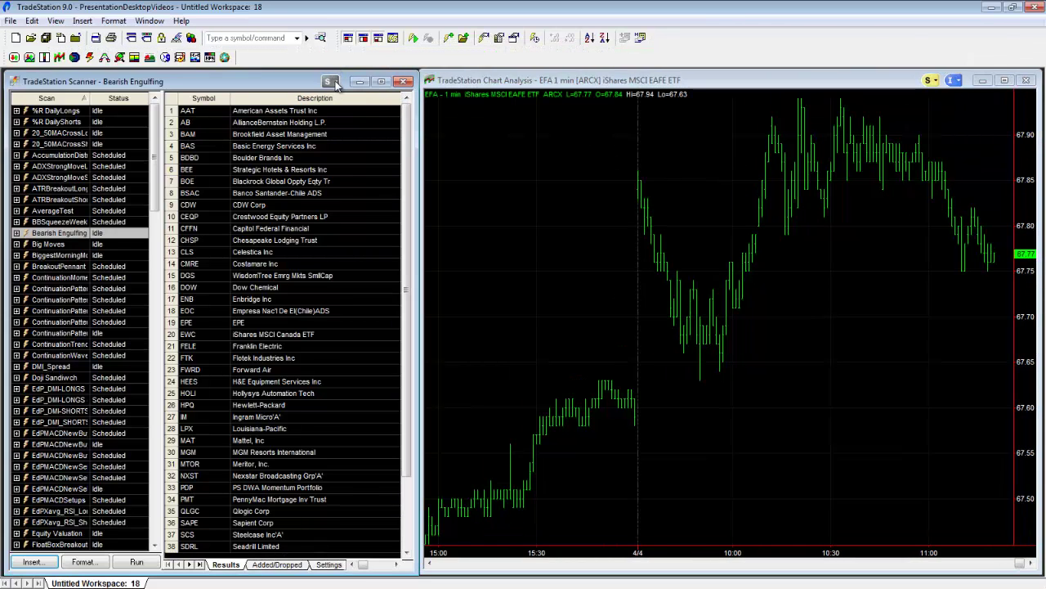
- Put the scanner and the chart on the blue global symbol link, and set the chart's interval link to Not Linked
click(331, 82)
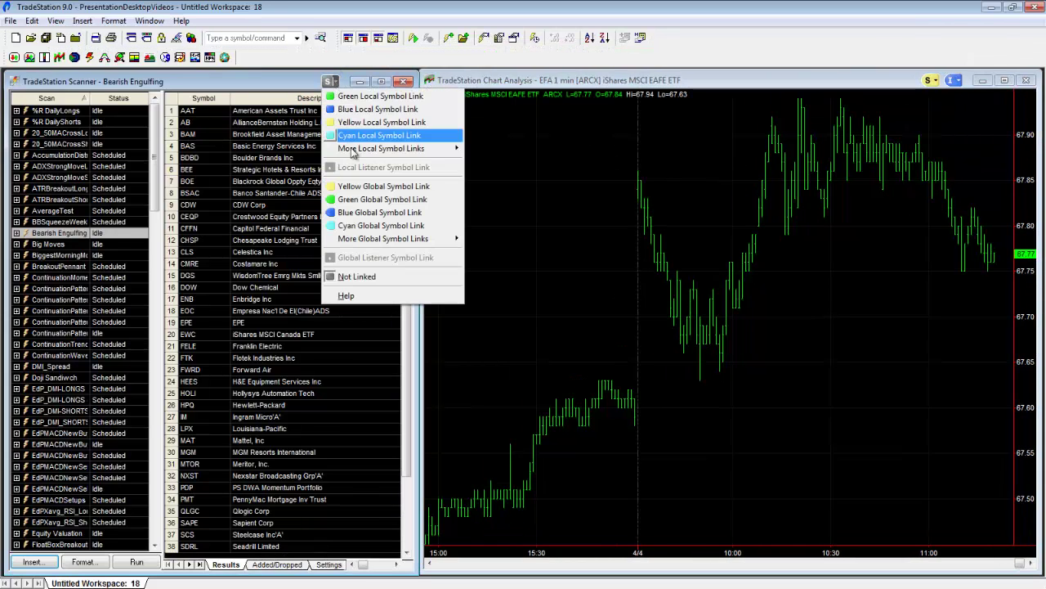
click(389, 214)
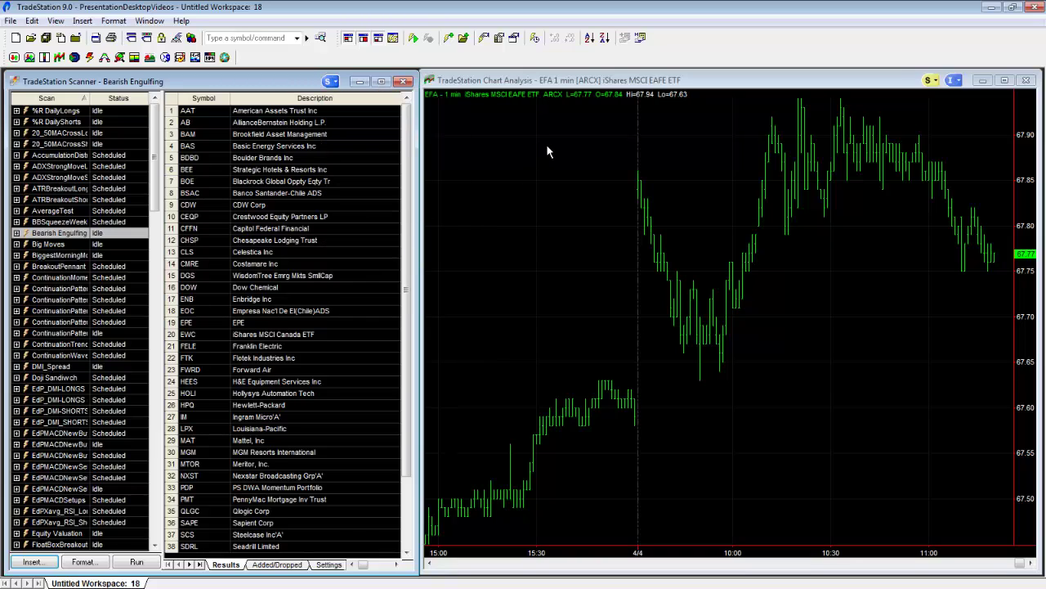
click(520, 153)
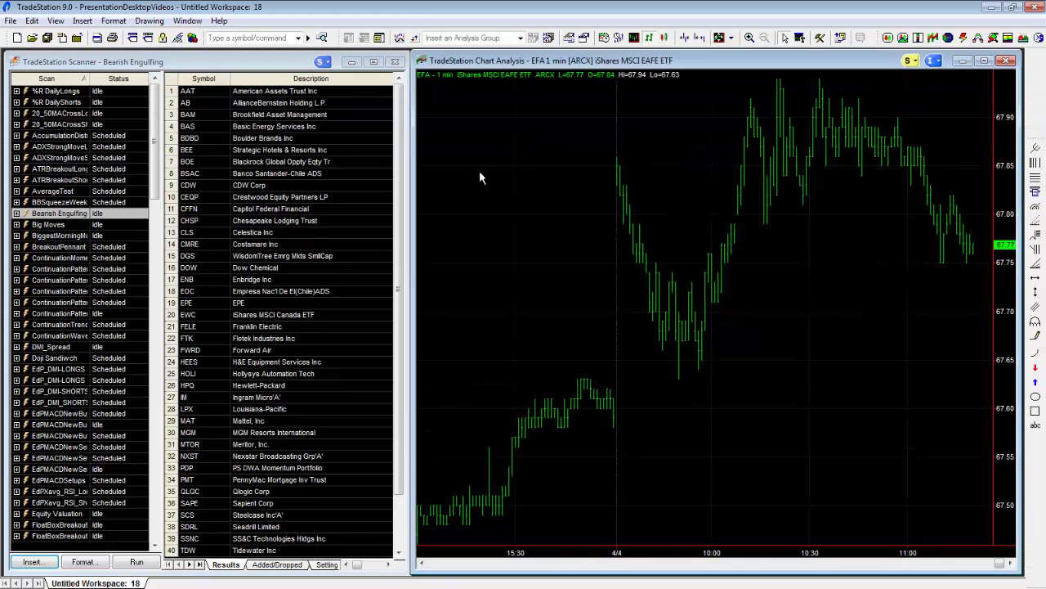
click(940, 68)
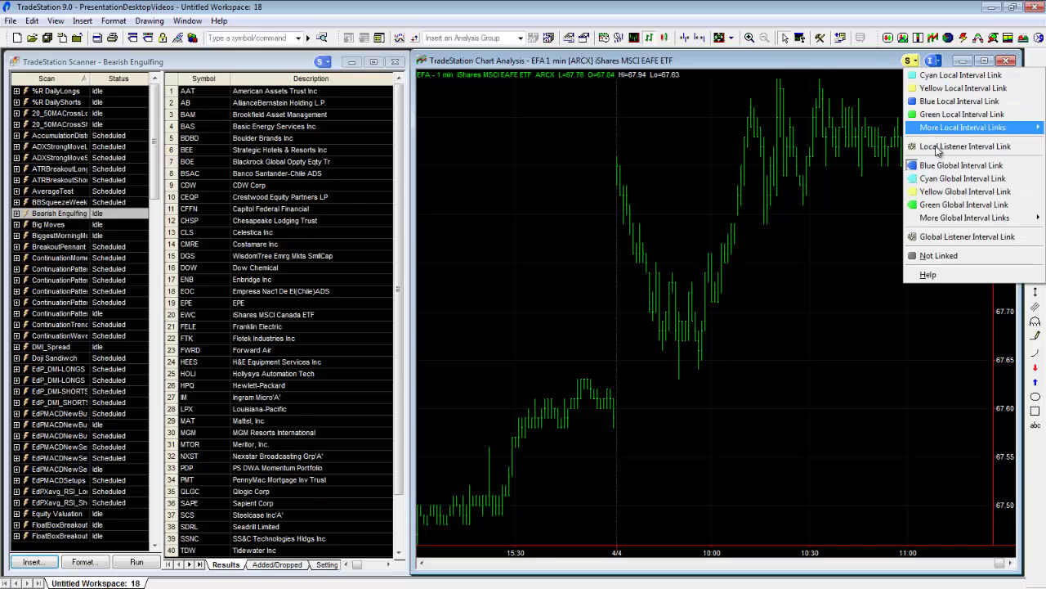
click(940, 258)
click(912, 60)
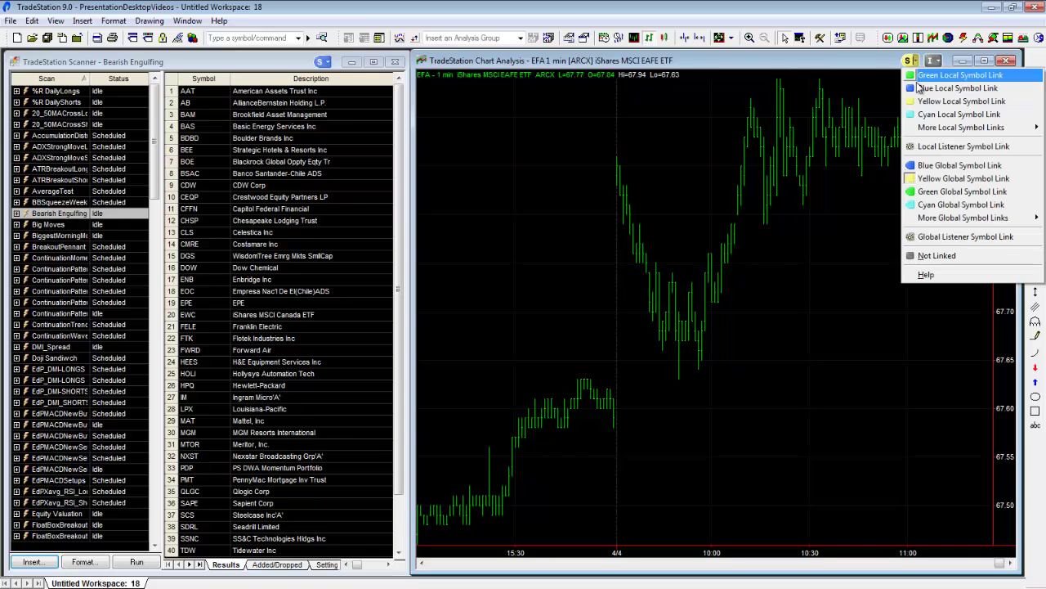
click(935, 164)
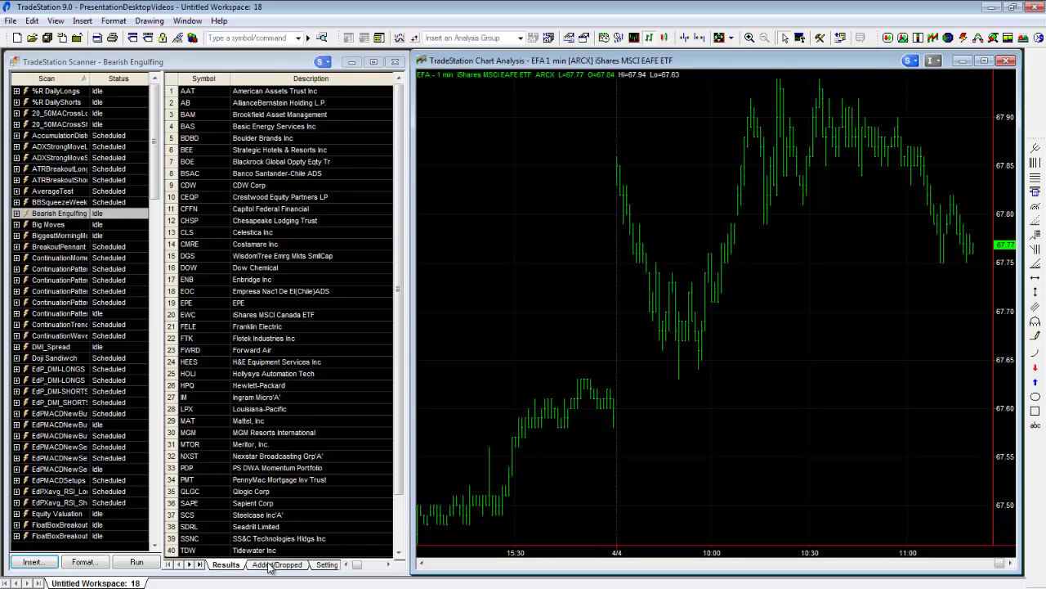
- Load AAT from the scan results into the linked chart and set the chart's interval to Daily
click(208, 93)
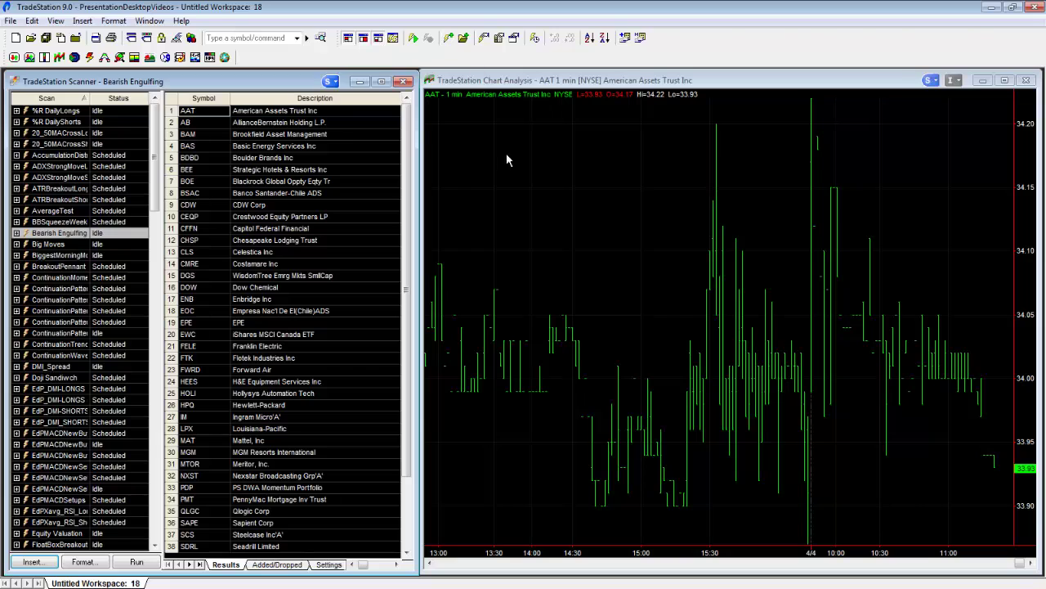
click(509, 136)
click(619, 38)
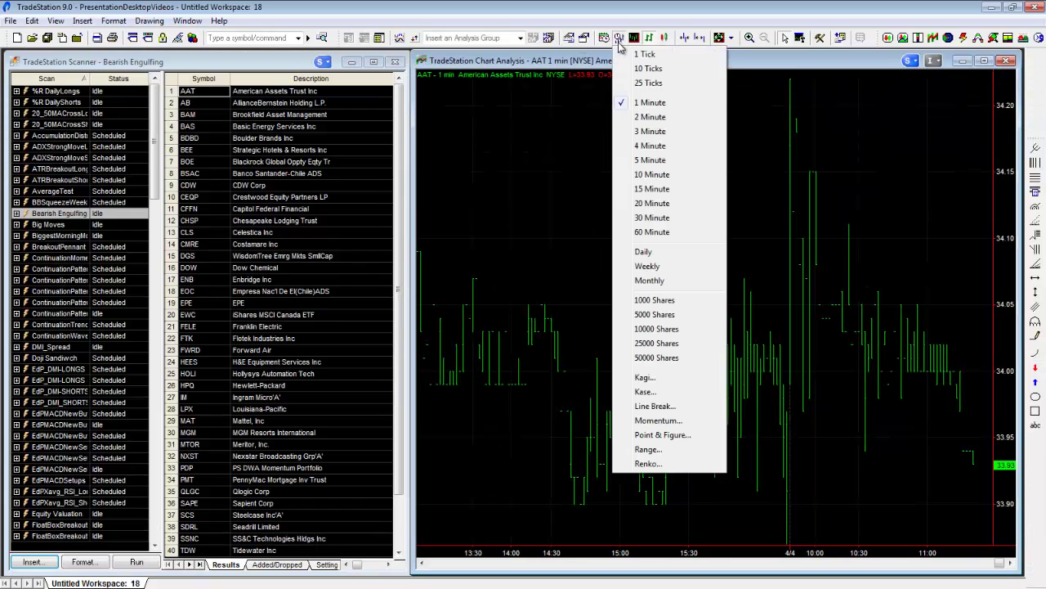
click(669, 258)
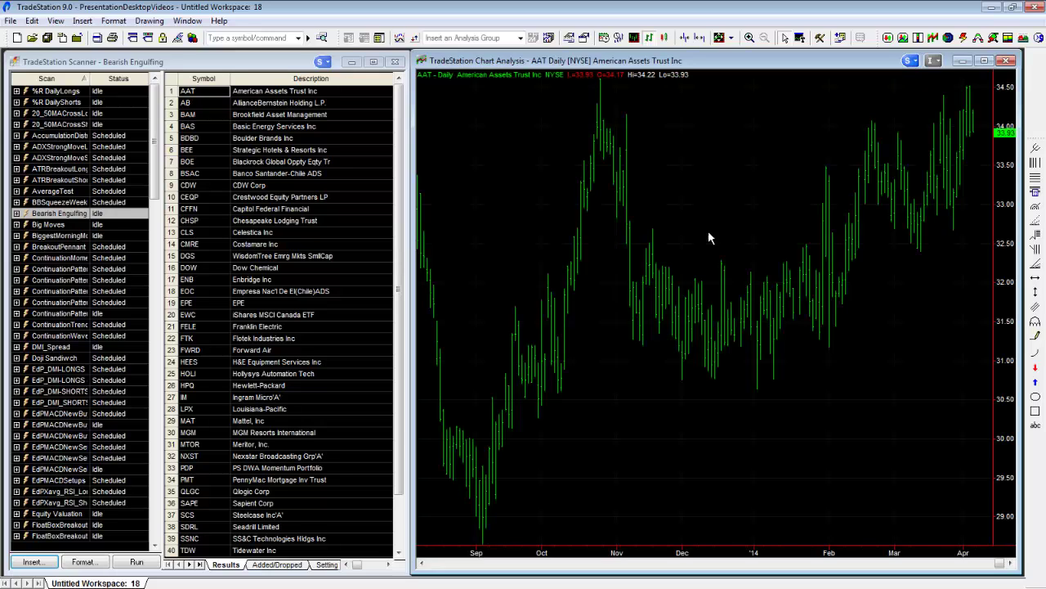
- Format the AAT chart's bar type as Candlestick with Trend and apply it
right_click(745, 137)
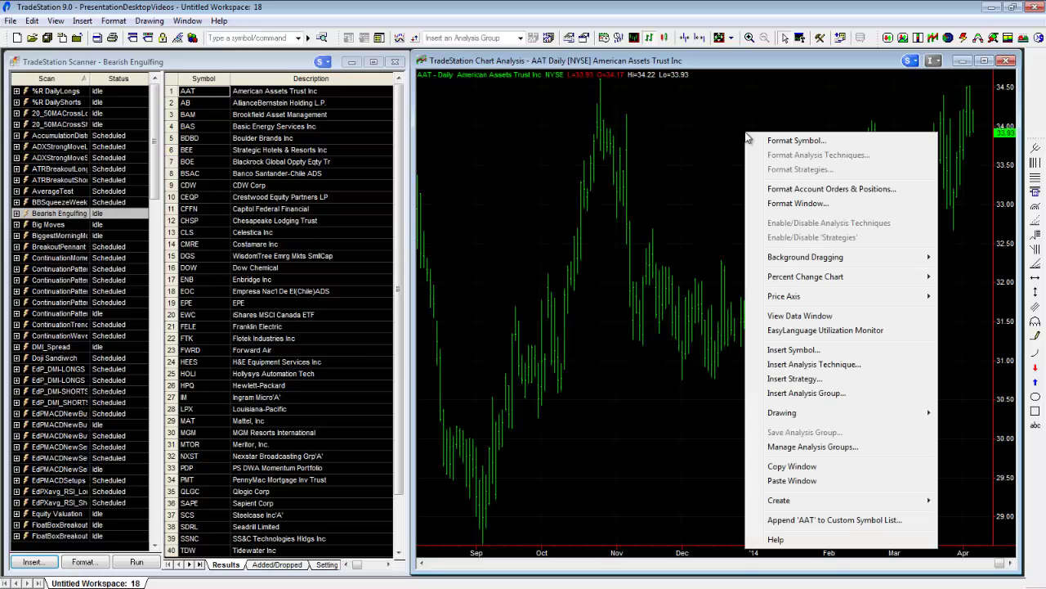
click(797, 147)
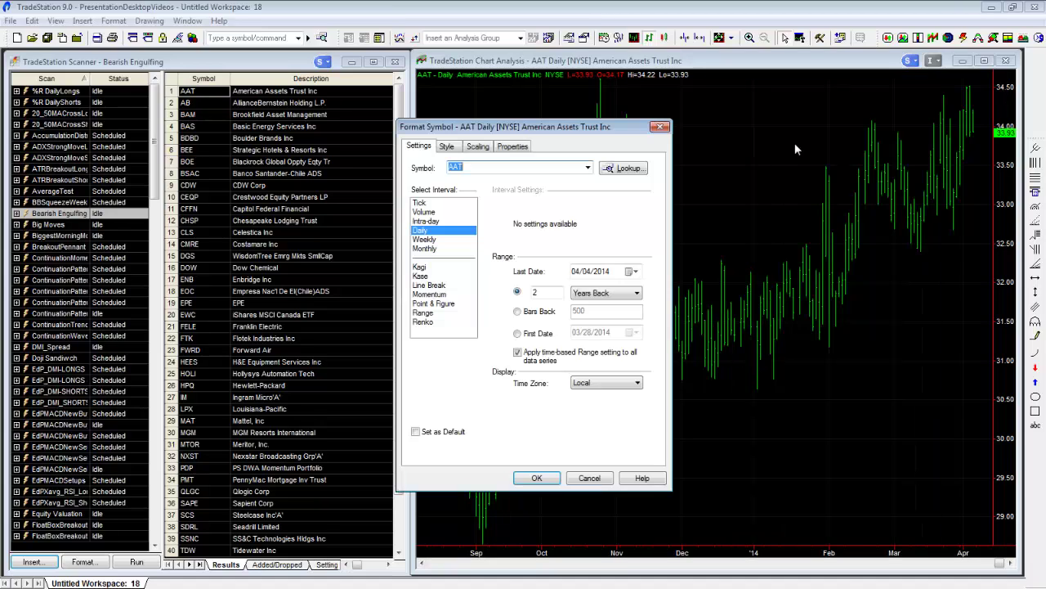
click(446, 148)
click(477, 203)
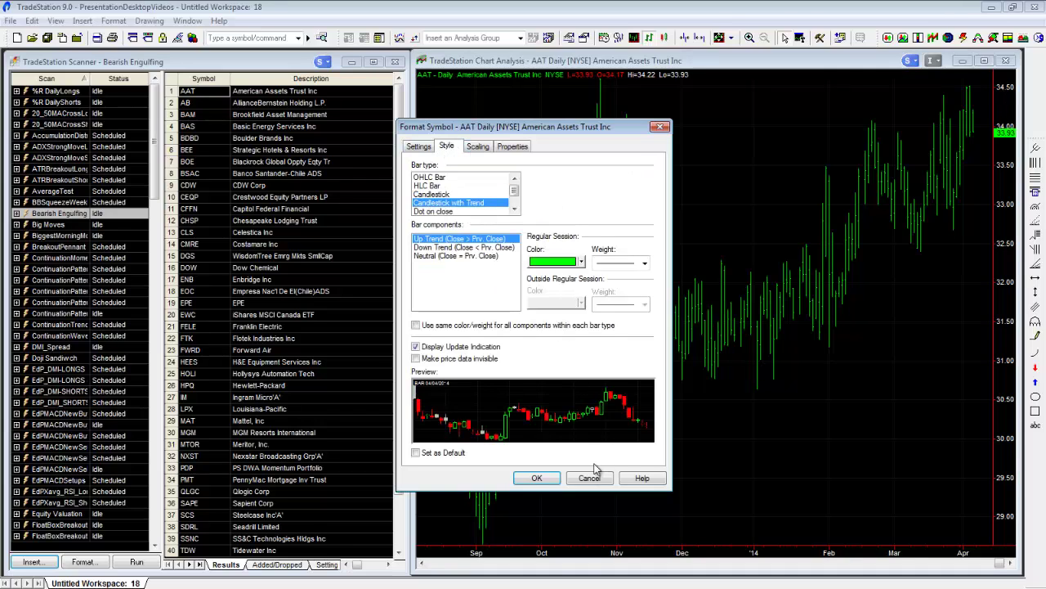
click(537, 479)
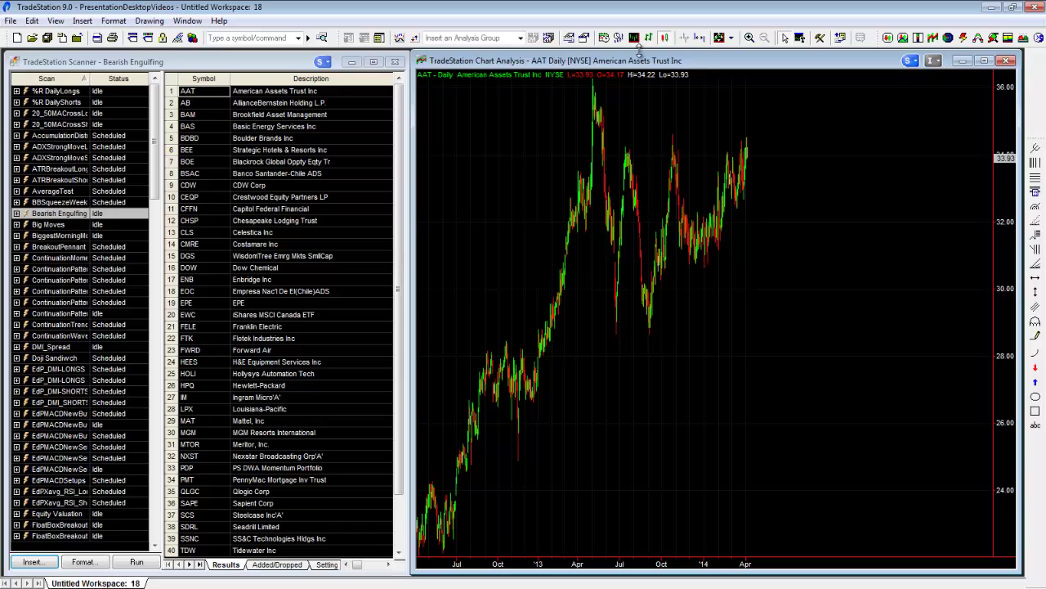
- Widen the bar spacing of the AAT chart until the individual candlesticks of recent months can be read
click(701, 38)
click(703, 39)
click(704, 40)
click(704, 39)
click(704, 39)
click(703, 40)
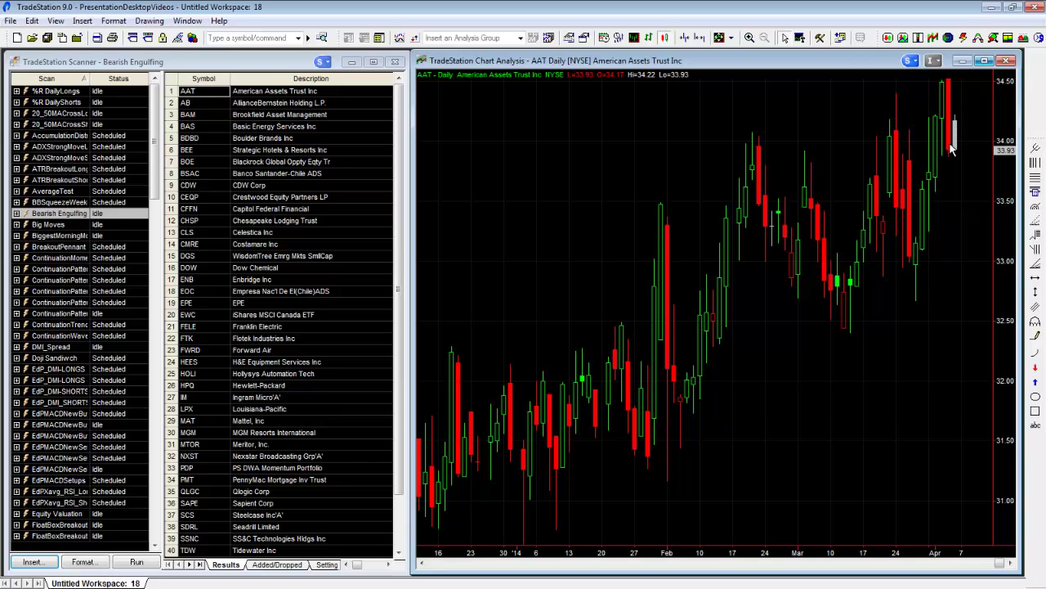
- Load the scan results AB, BAM, BAS, BDBD and BEE one after another into the linked daily chart
click(219, 100)
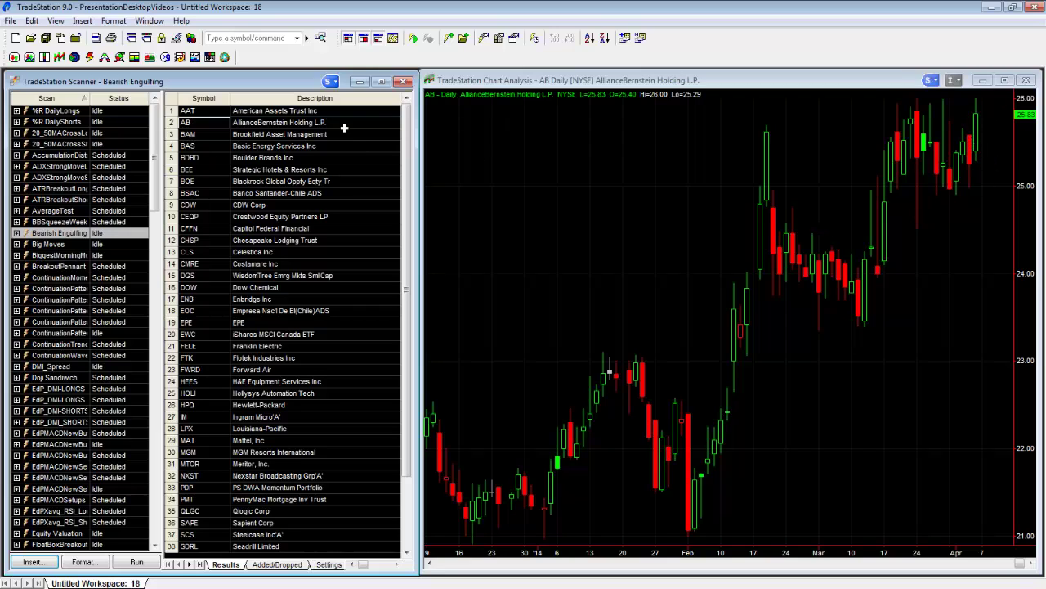
click(196, 134)
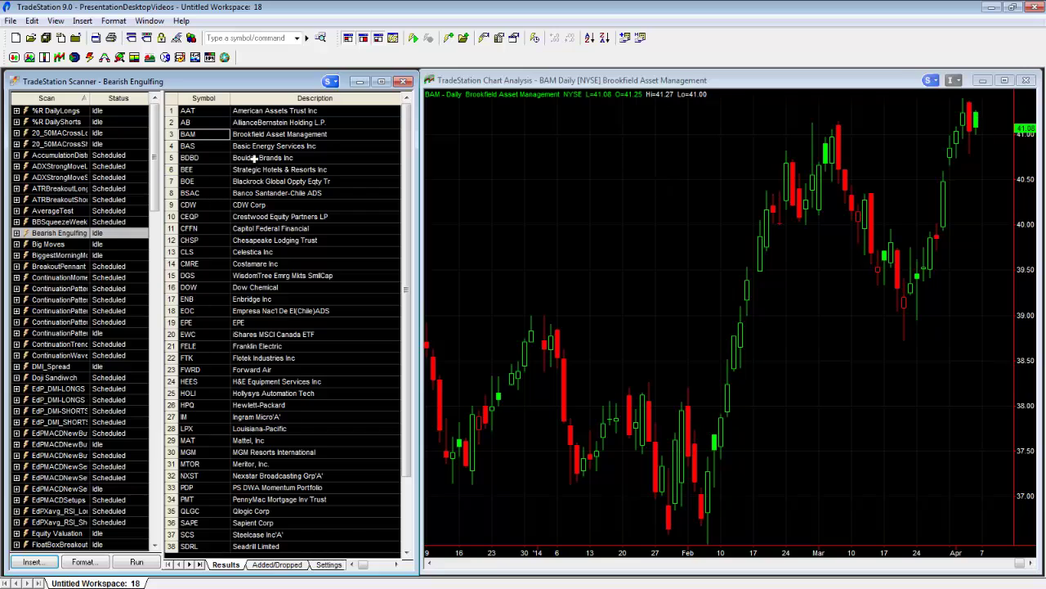
click(197, 147)
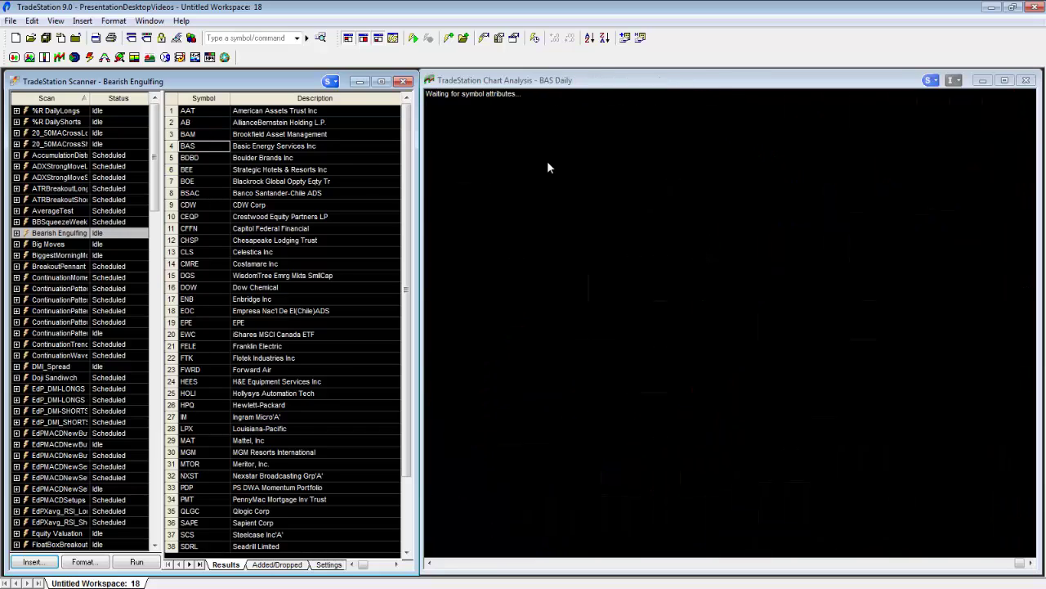
click(193, 157)
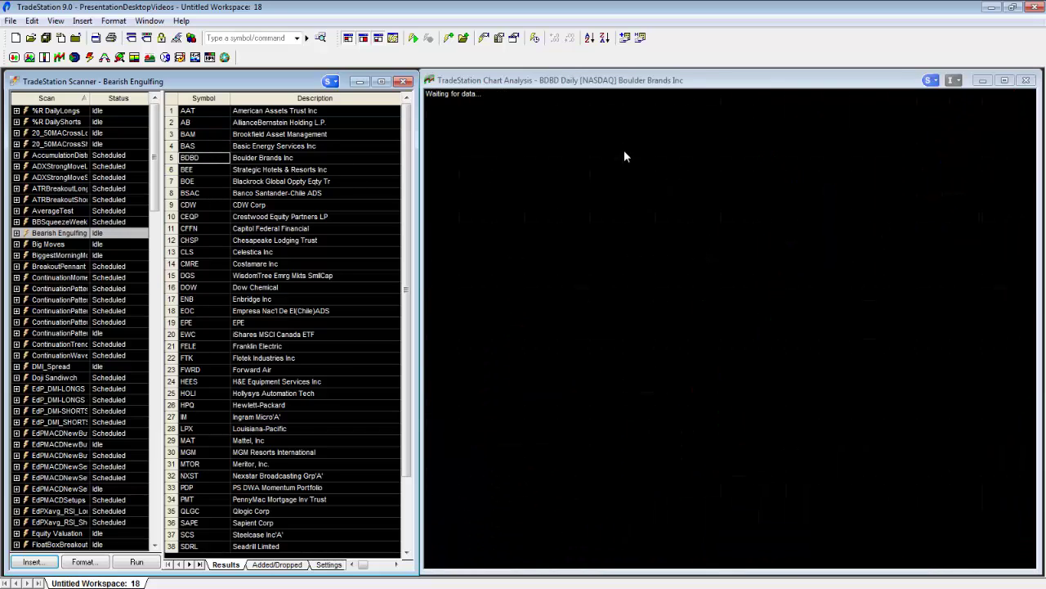
click(197, 169)
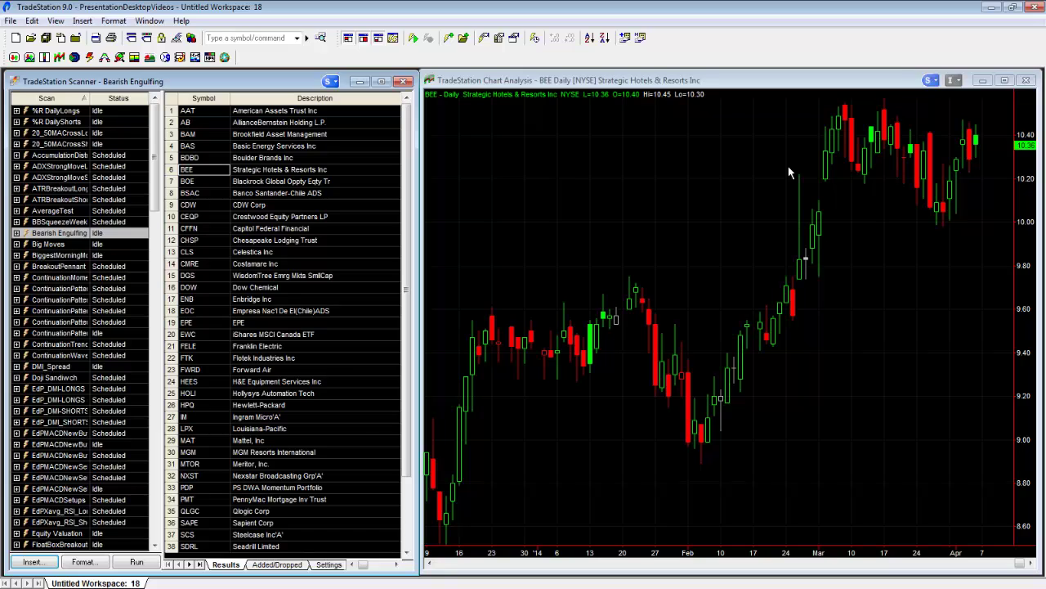
- Maximize the scanner window, widen the Symbol column and narrow the Description column of the results
click(381, 81)
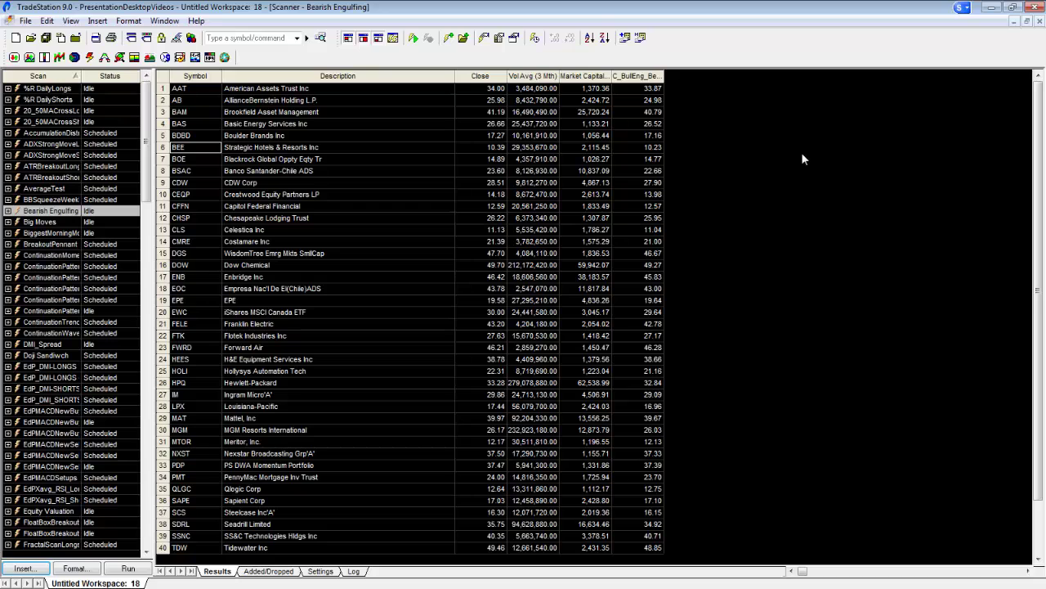
drag(222, 75, 285, 75)
drag(519, 76, 437, 78)
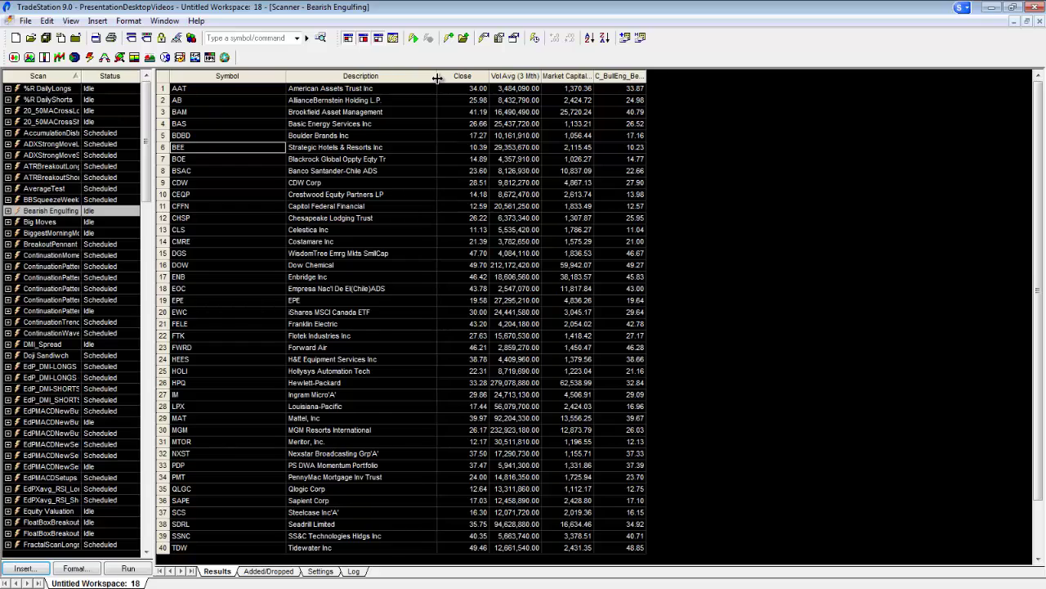
- In the Bearish Engulfing scan's C_BullEng_BearEng criterion, set Max # bars to reference to a user-defined 200 and save the scan
double_click(56, 214)
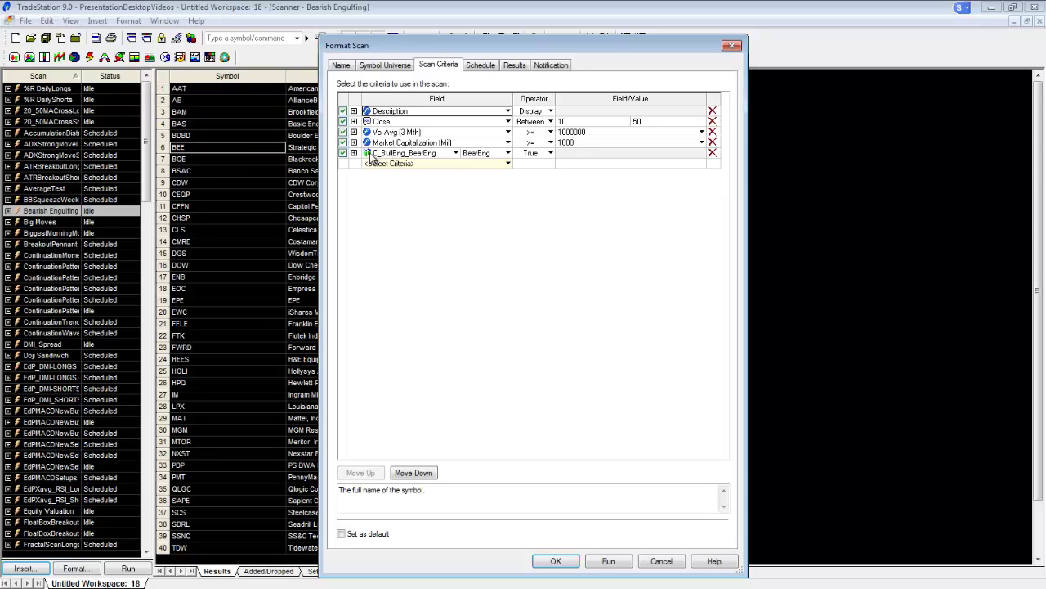
click(355, 154)
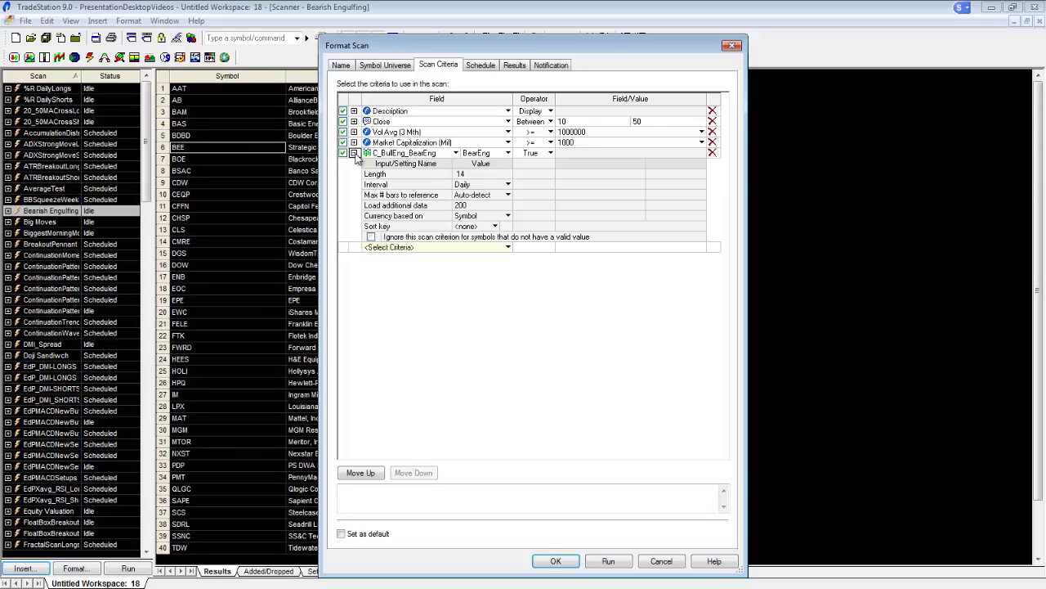
click(466, 206)
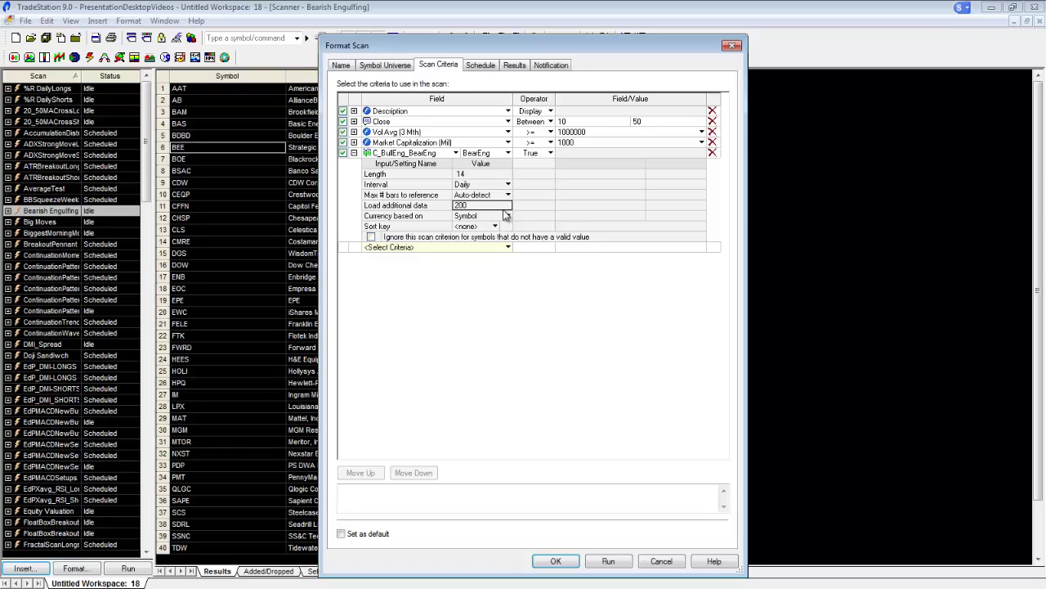
click(476, 175)
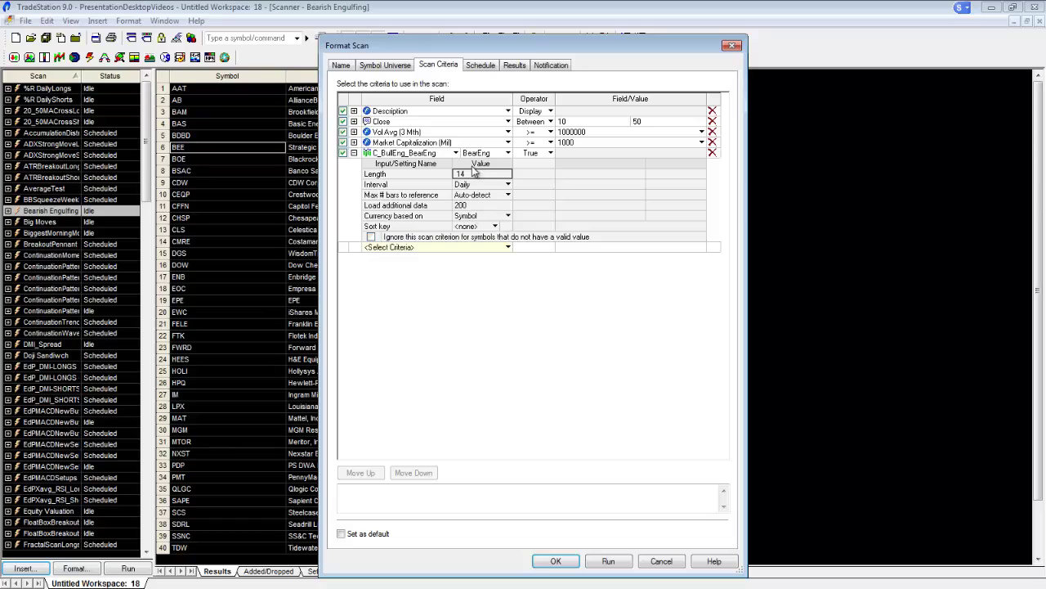
click(480, 208)
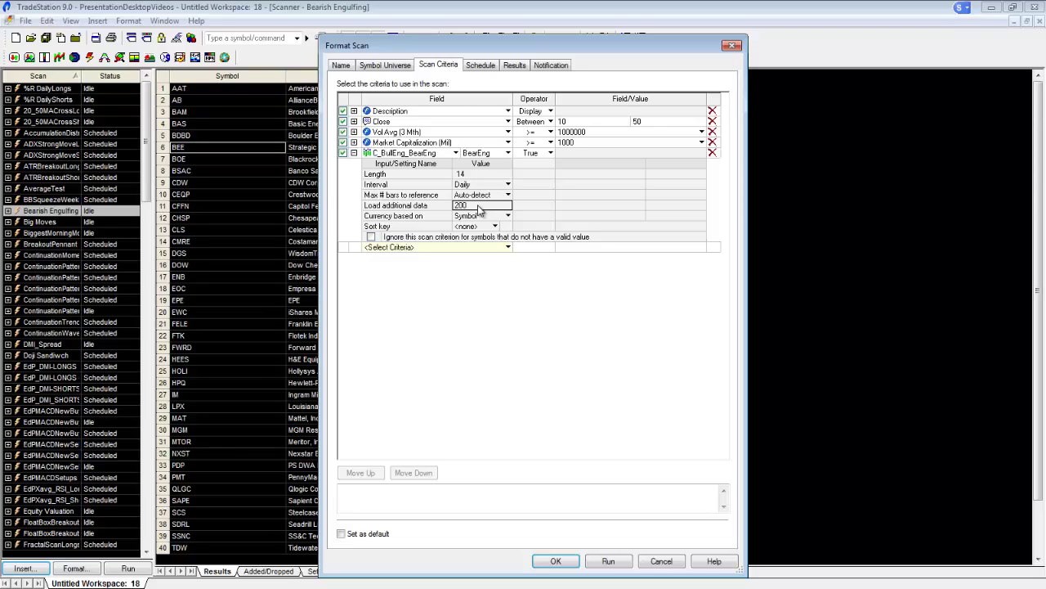
click(490, 197)
click(508, 195)
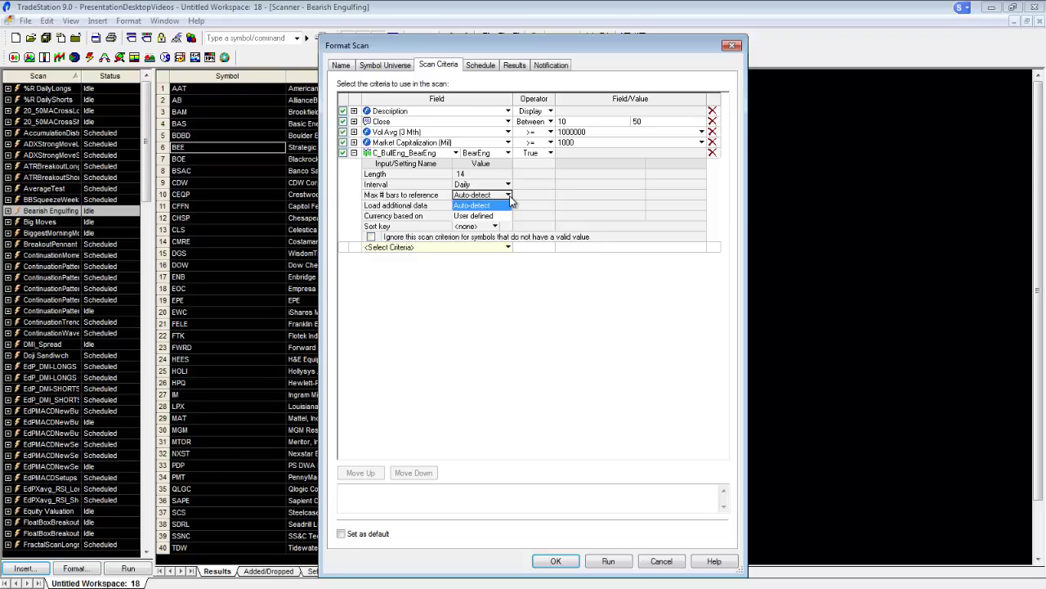
click(474, 215)
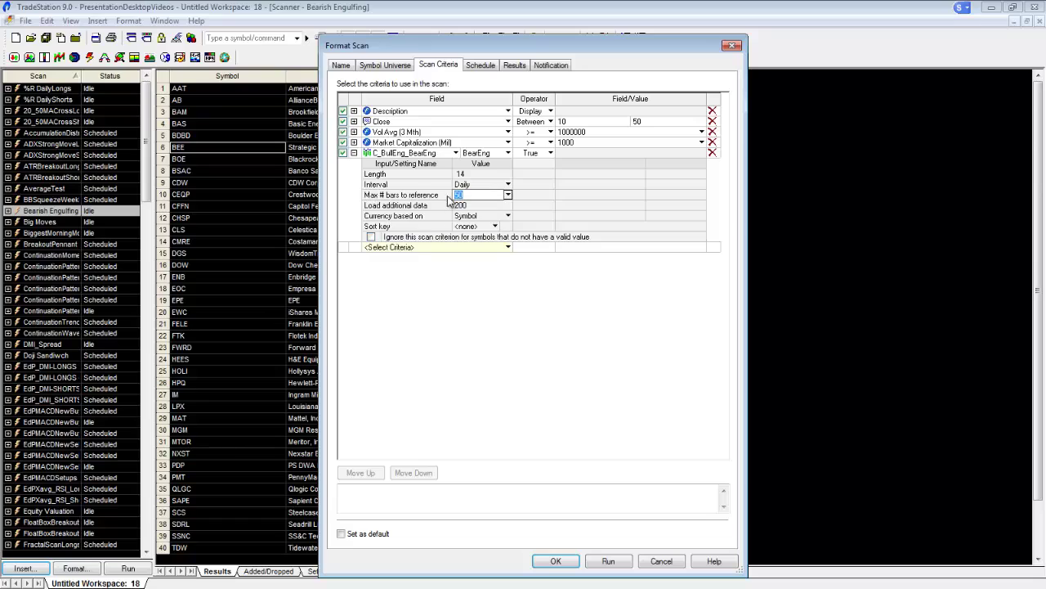
text(50)
text(200)
click(595, 196)
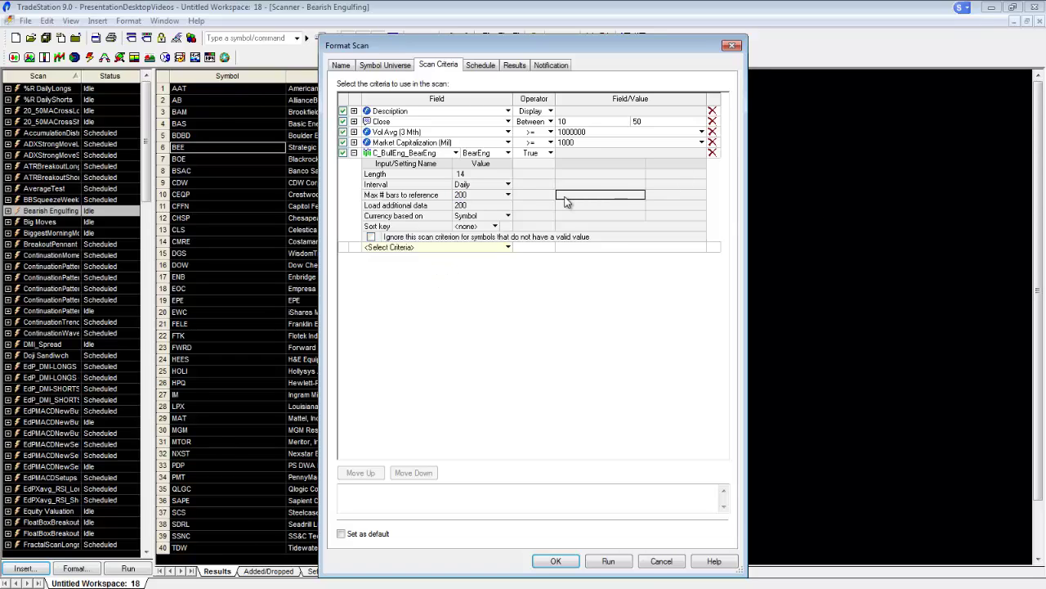
click(557, 562)
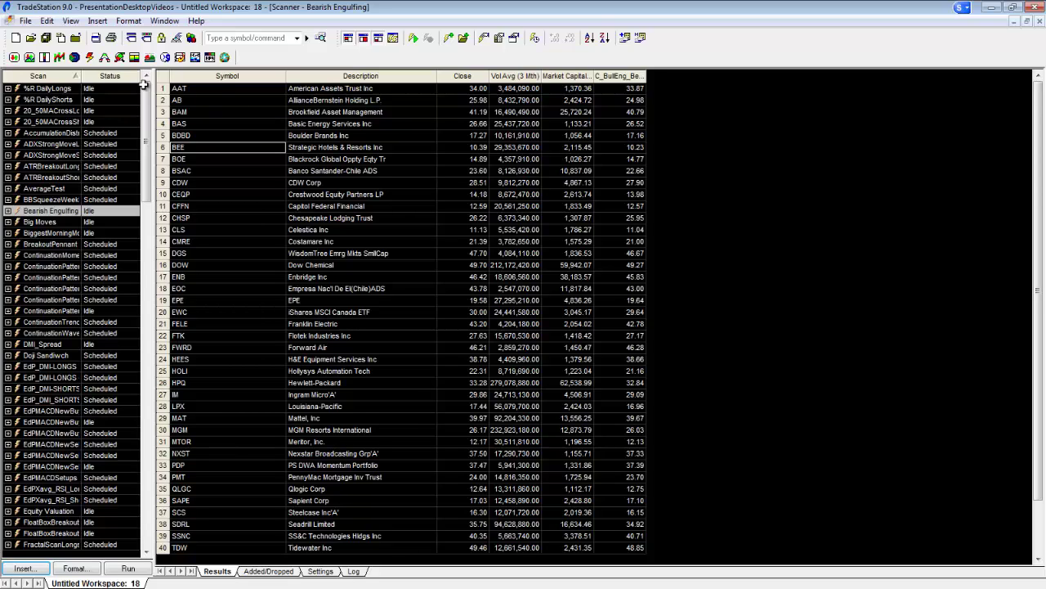
- Lower the timeout duration in the scanner preferences, return it to the highest setting of 2 minutes, and accept
click(71, 20)
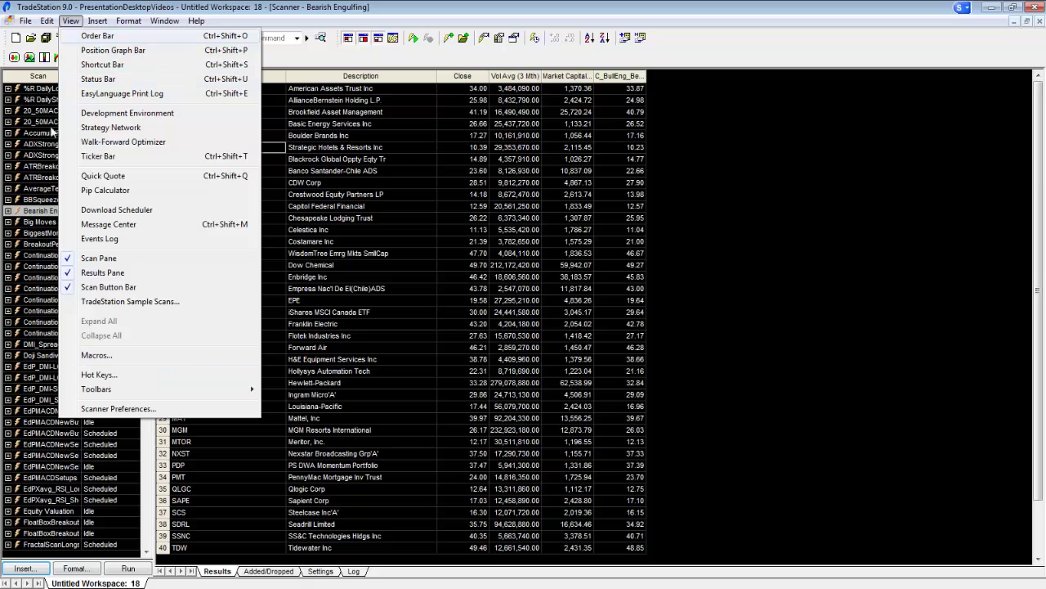
click(144, 413)
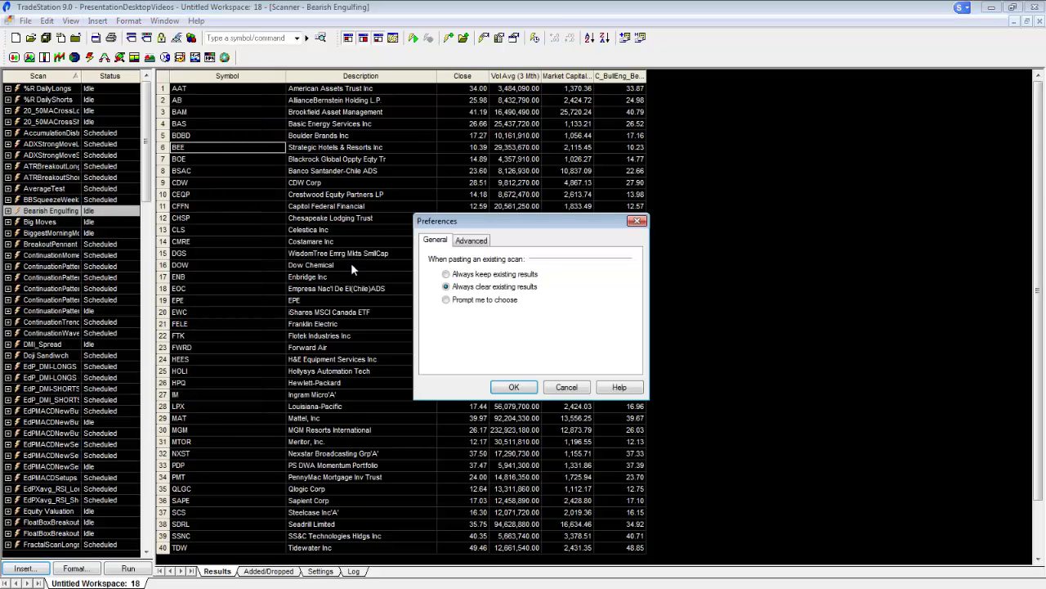
click(463, 243)
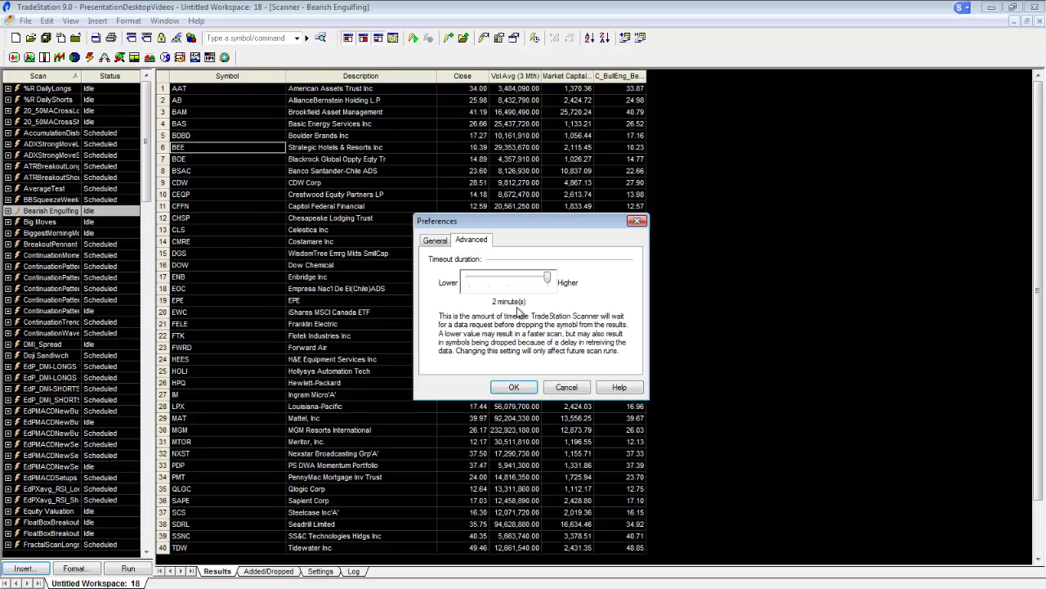
drag(547, 280, 509, 282)
click(555, 282)
click(514, 387)
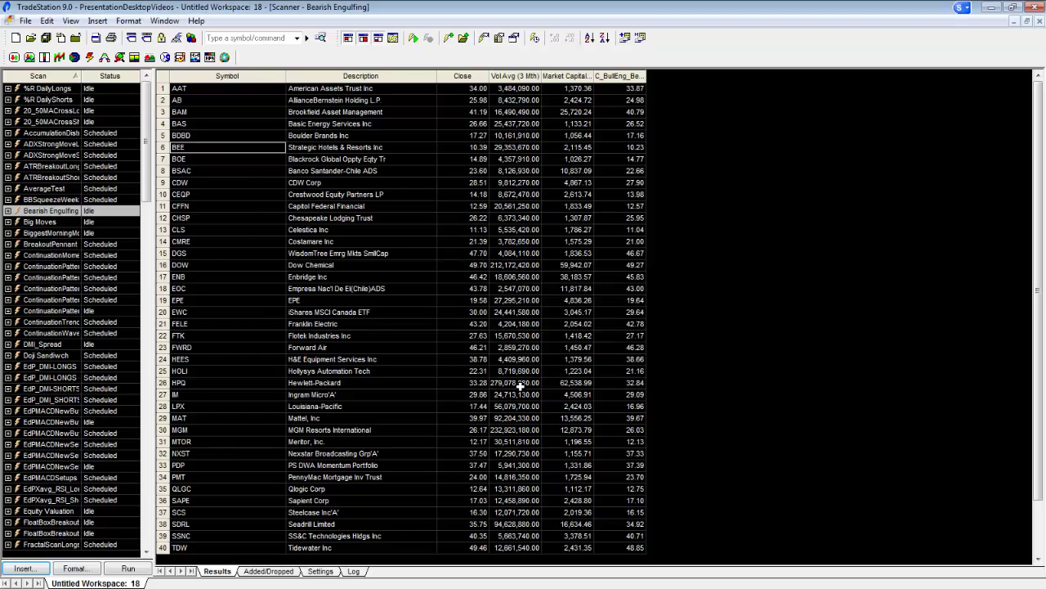
- Examine the Bearish Engulfing scan's log for symbols whose EasyLanguage studies could not be calculated
click(353, 571)
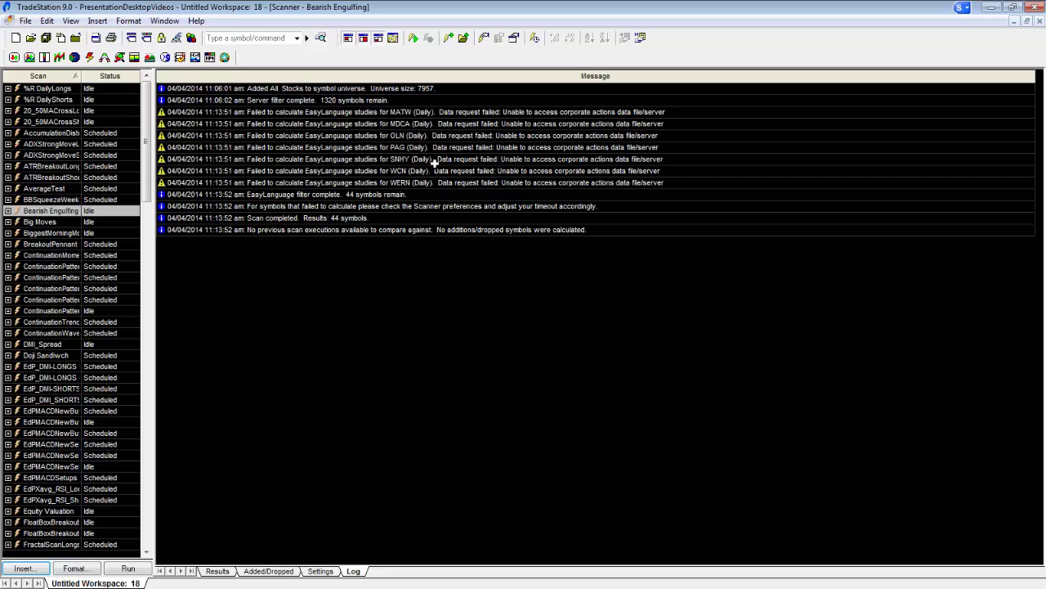
click(395, 149)
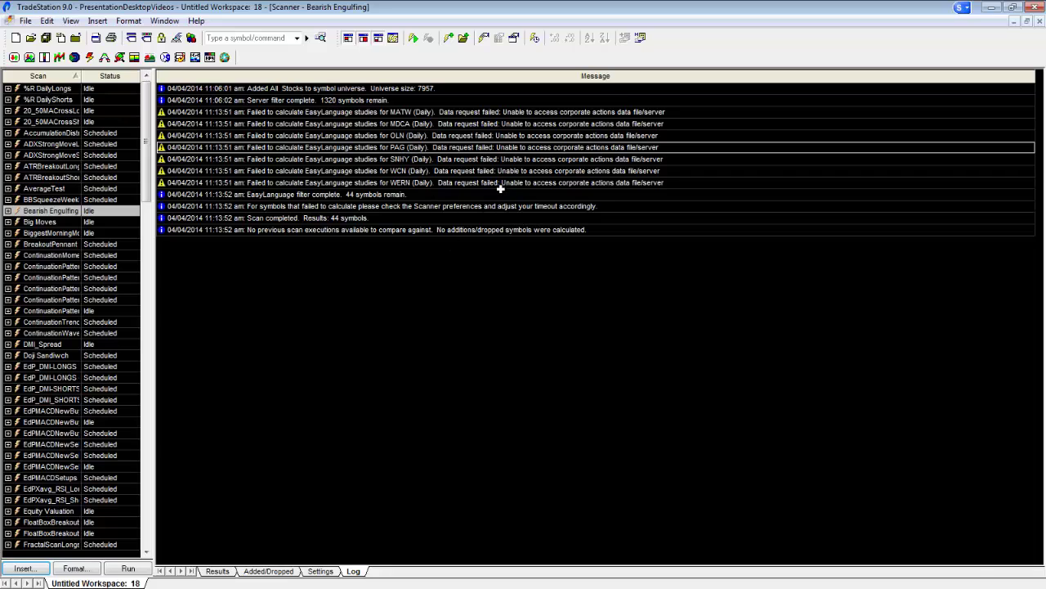
click(482, 170)
click(487, 160)
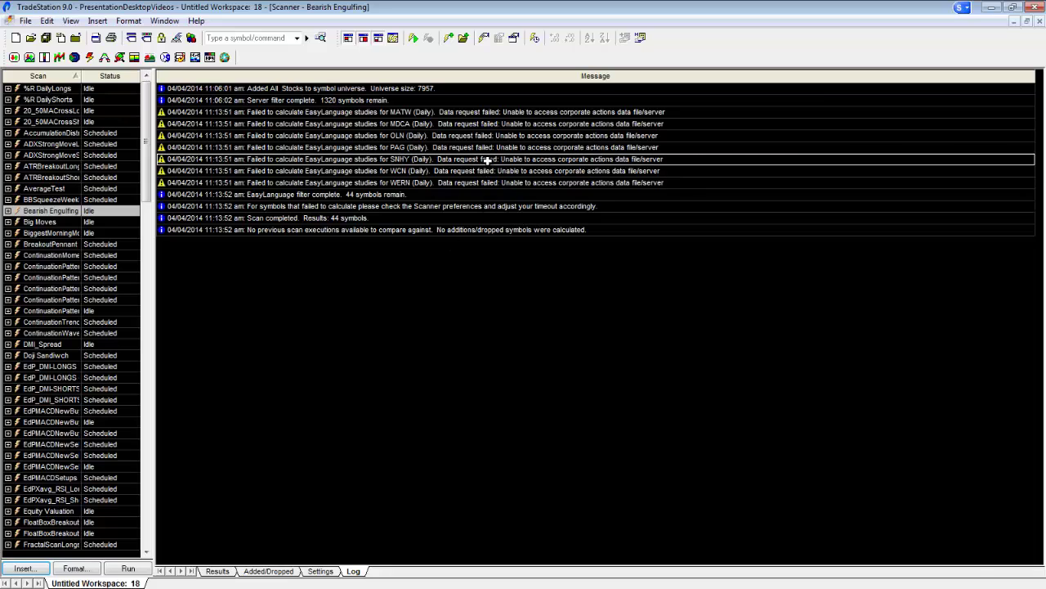
click(292, 113)
click(292, 124)
click(286, 137)
click(285, 148)
click(290, 167)
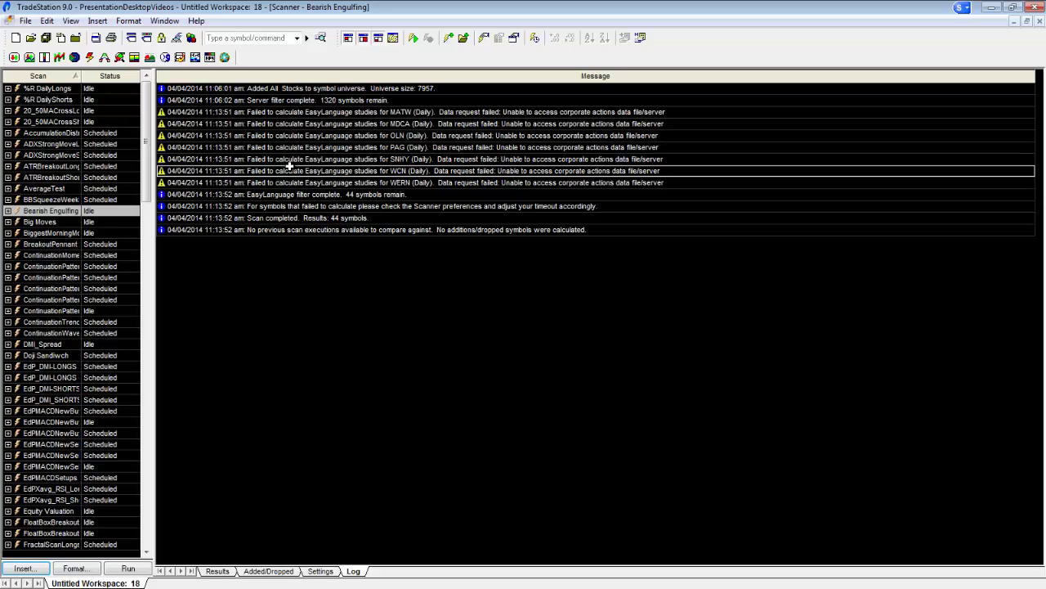
click(392, 150)
click(416, 114)
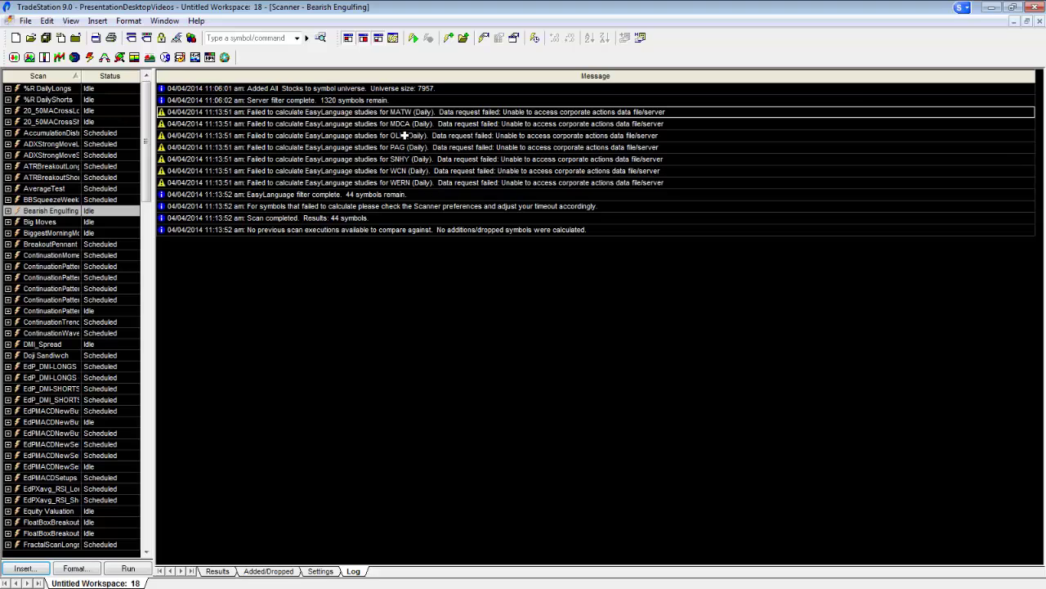
click(405, 137)
click(409, 148)
click(410, 160)
click(414, 170)
click(421, 182)
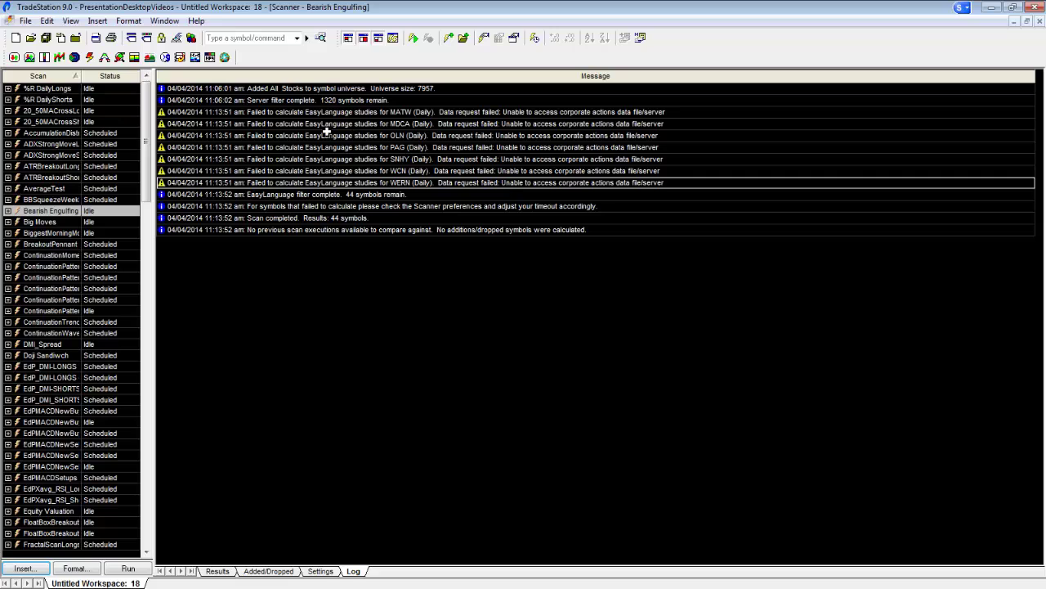
- Review the Max # bars to reference options of the scan's C_BullEng_BearEng criterion and close the scan format without changes
double_click(64, 212)
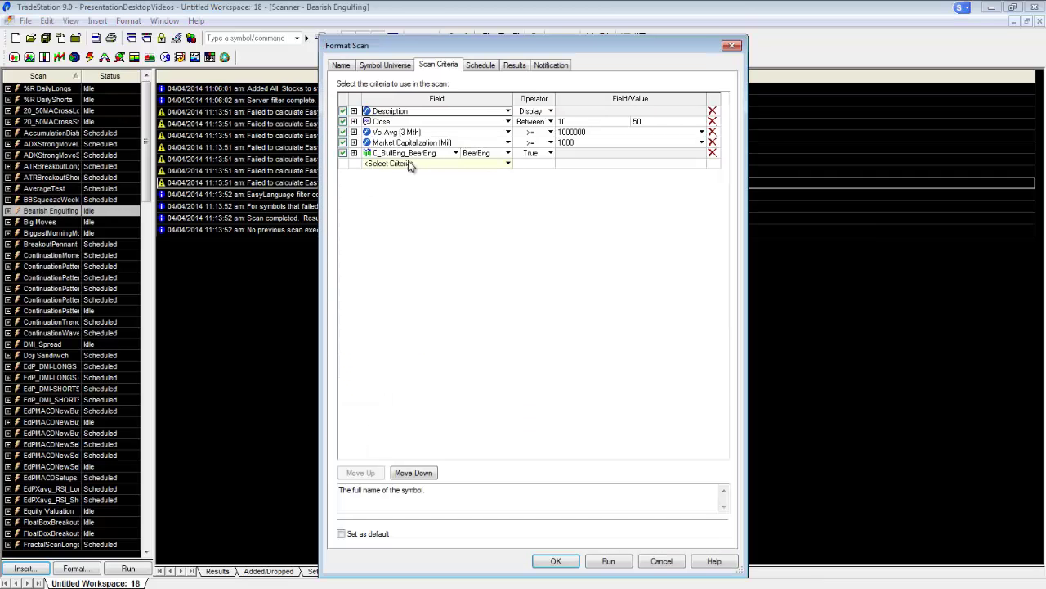
click(354, 153)
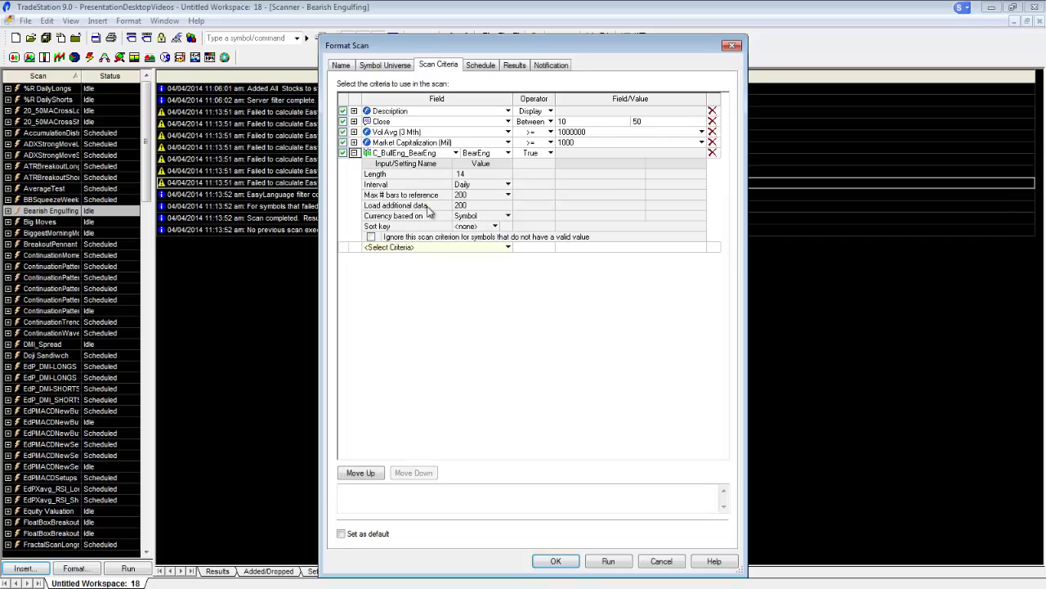
click(509, 196)
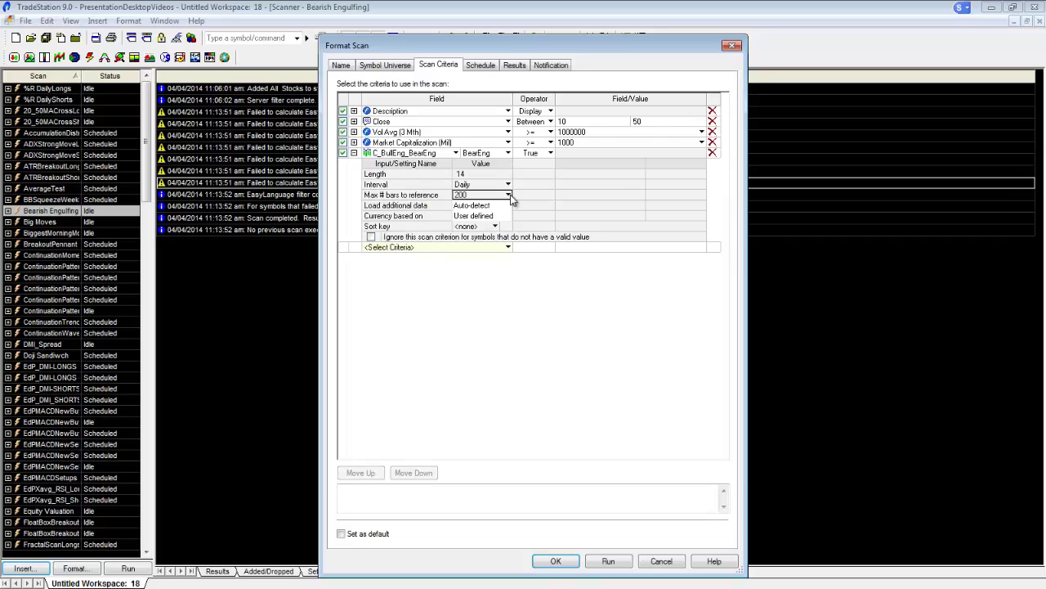
click(508, 195)
click(662, 563)
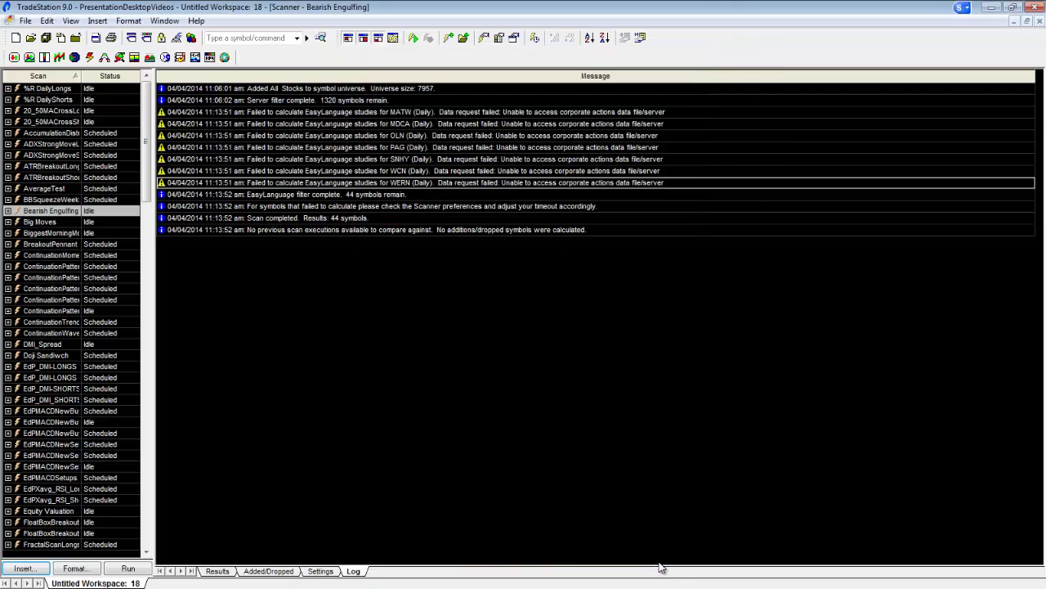
- Check the timeout duration in the scanner preferences and close them
click(71, 20)
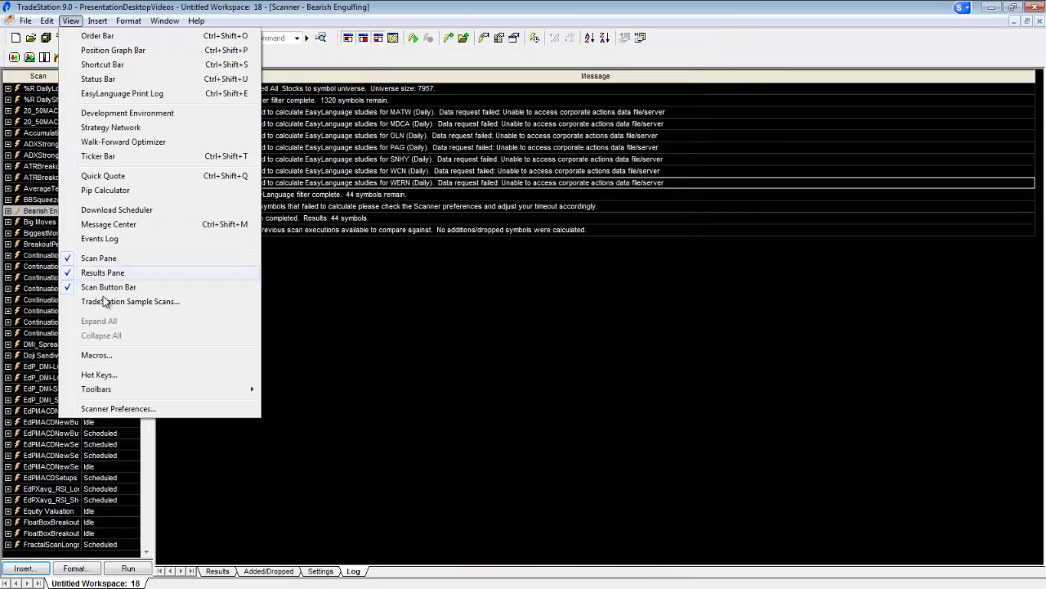
click(129, 405)
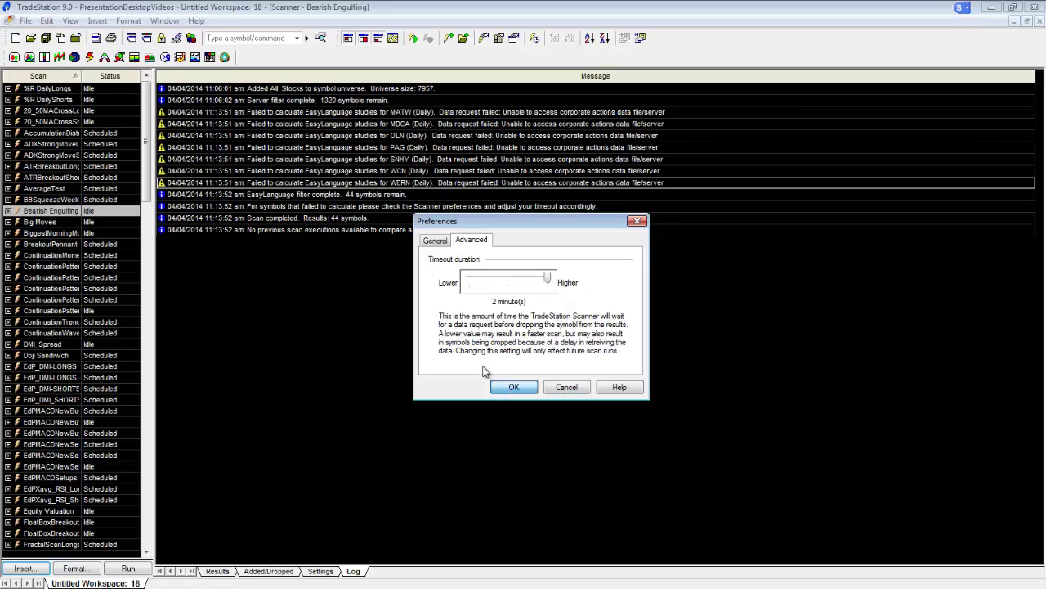
key(Return)
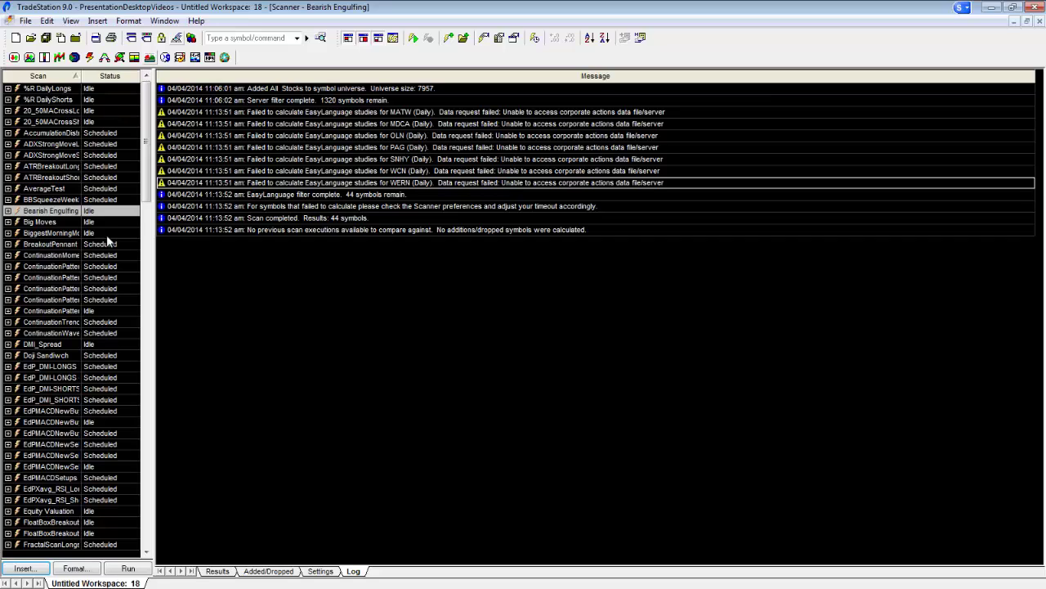
- Review the schedule, results and notification settings of the Bearish Engulfing scan and close its format without changes
right_click(59, 215)
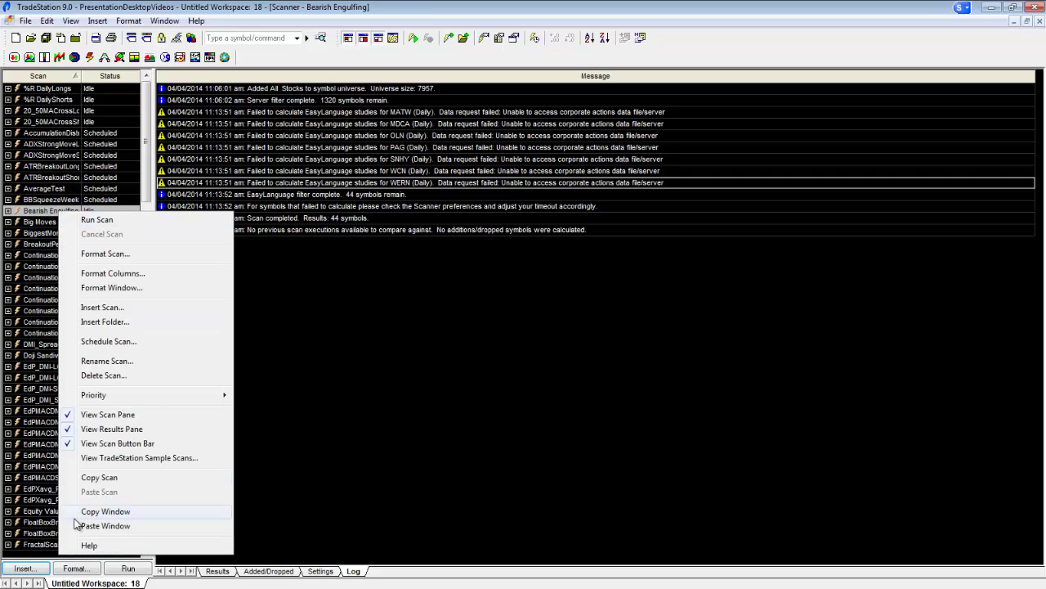
click(321, 295)
double_click(68, 211)
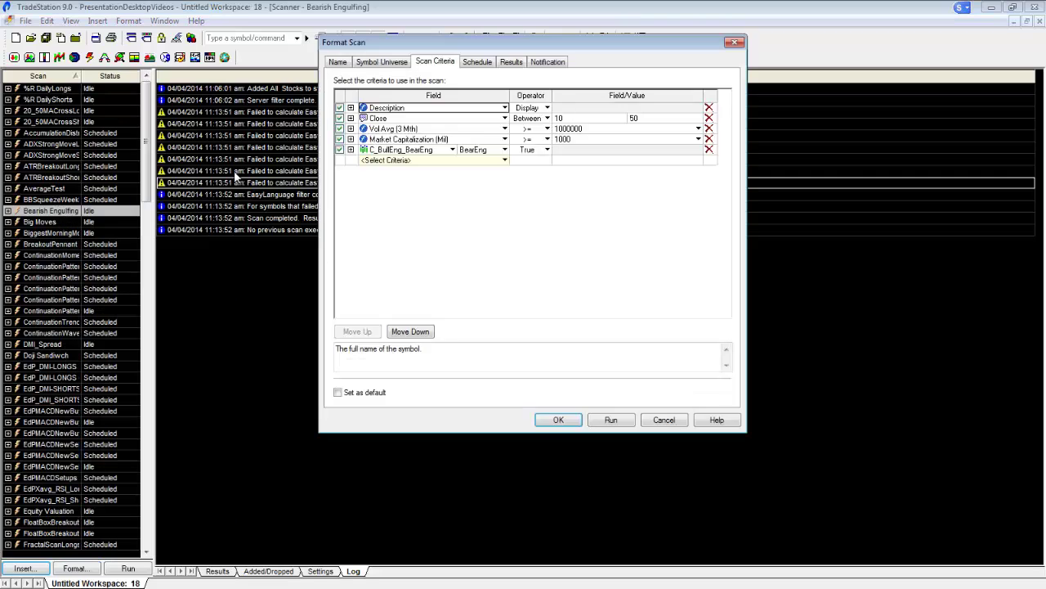
click(480, 66)
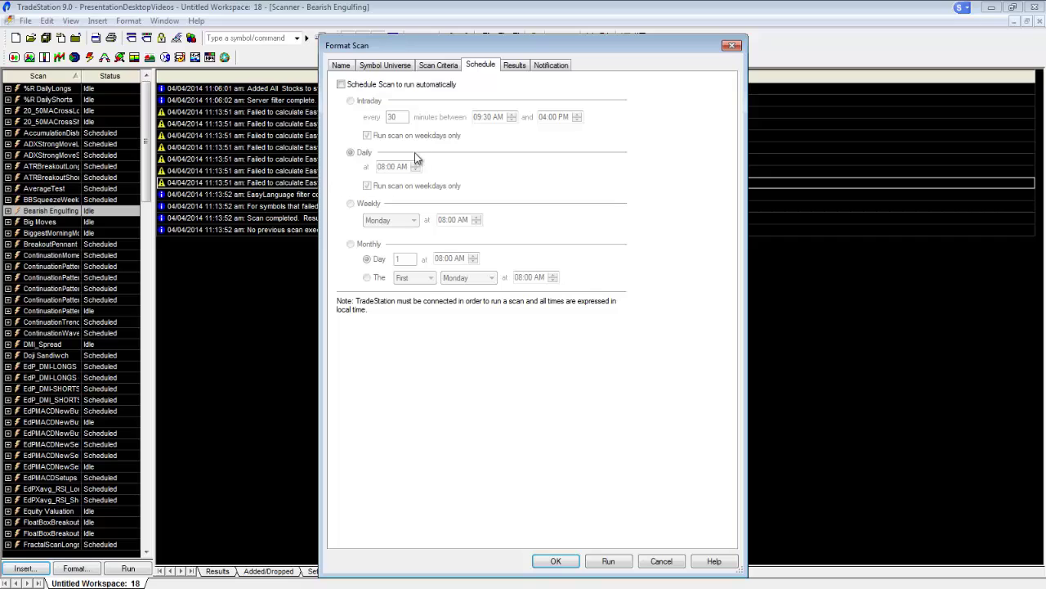
click(515, 64)
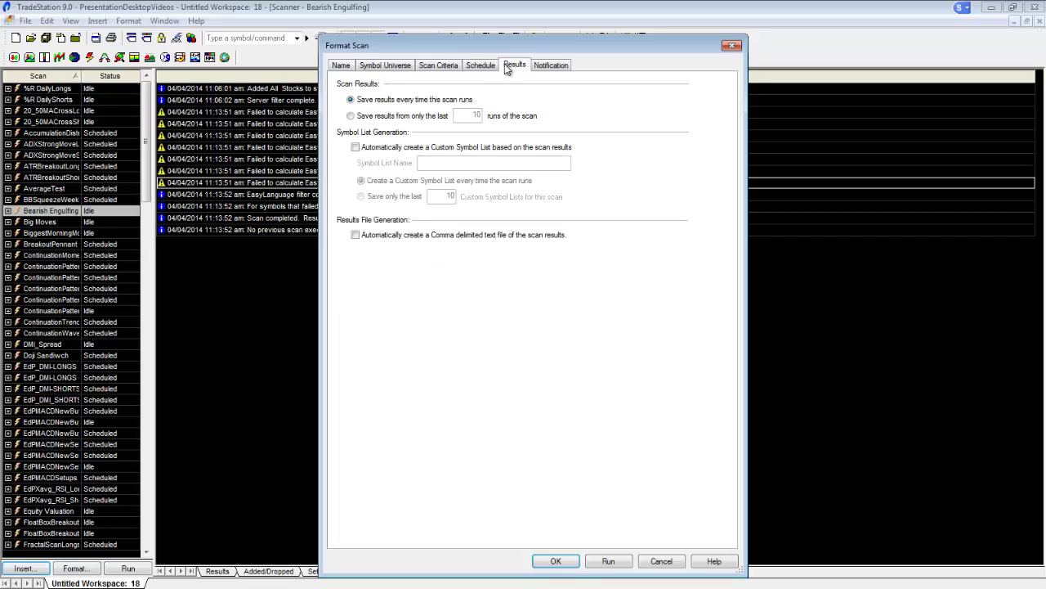
click(547, 66)
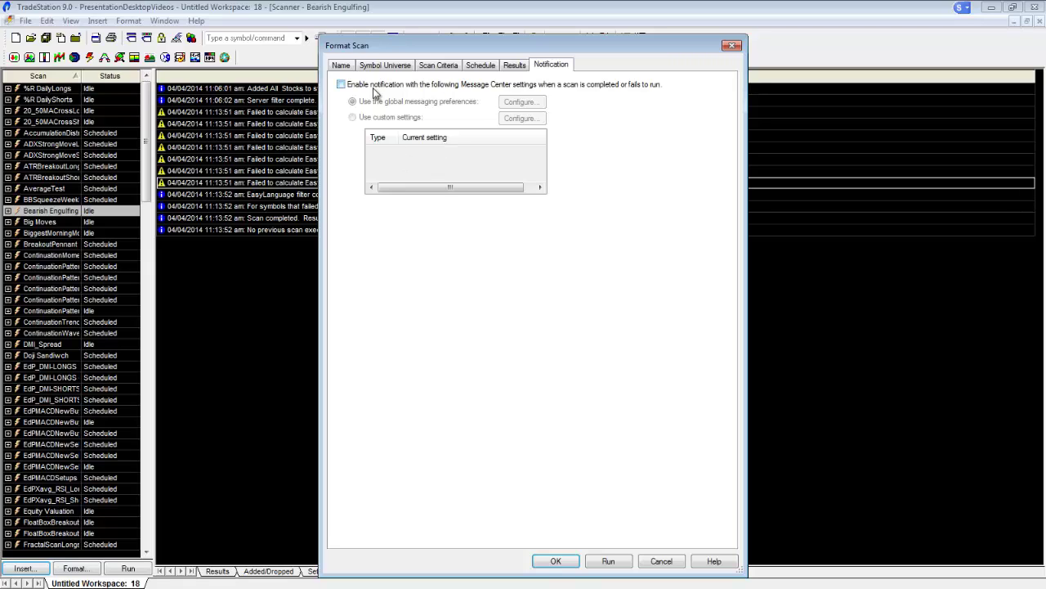
click(515, 69)
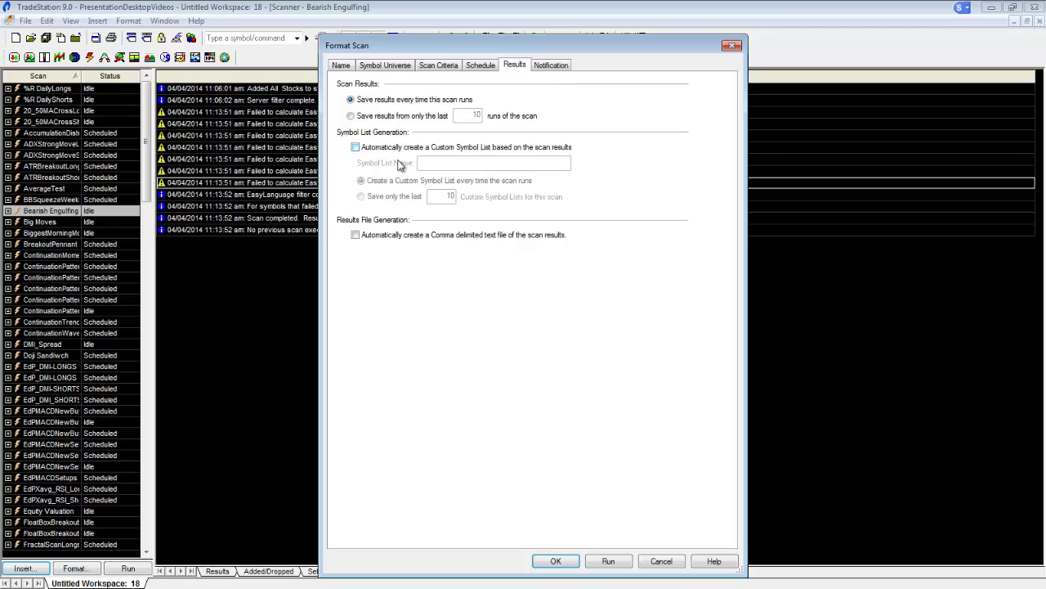
click(661, 561)
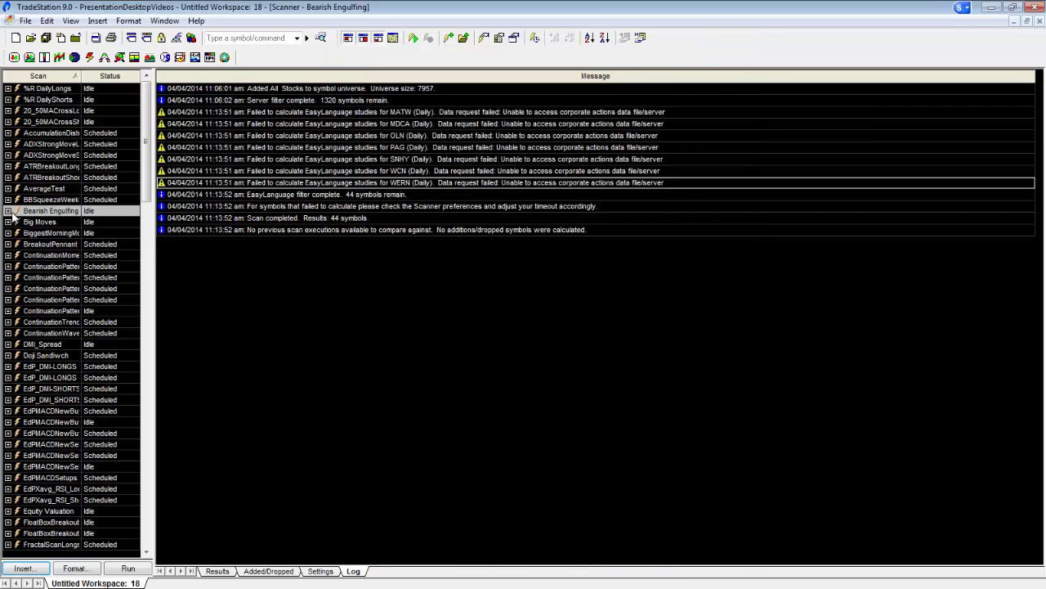
- Expand the Bearish Engulfing scan's saved runs, and set the scan to save results from only the last 10 runs
click(8, 211)
click(54, 226)
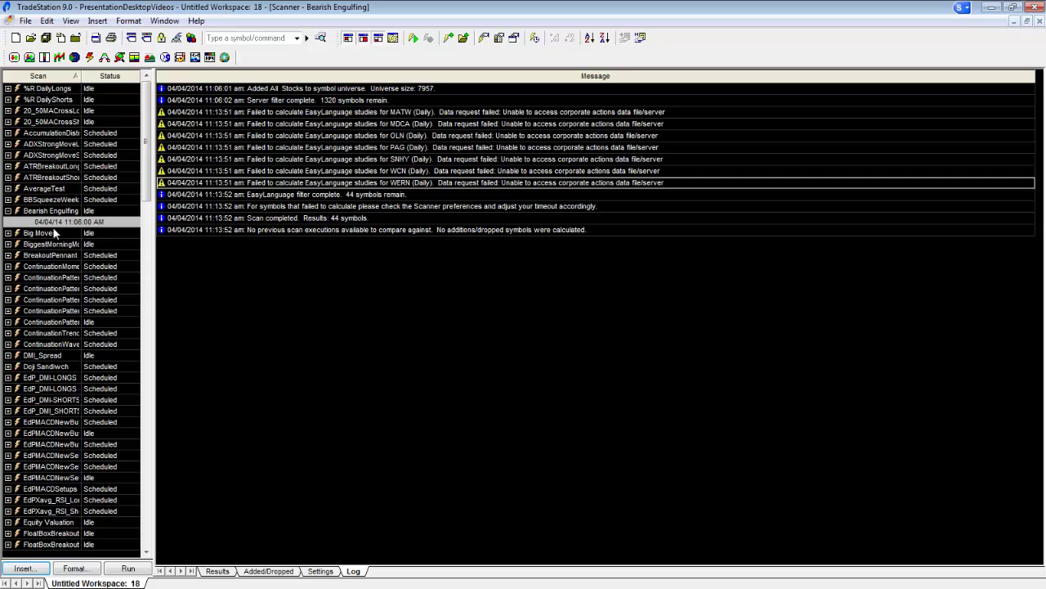
double_click(40, 212)
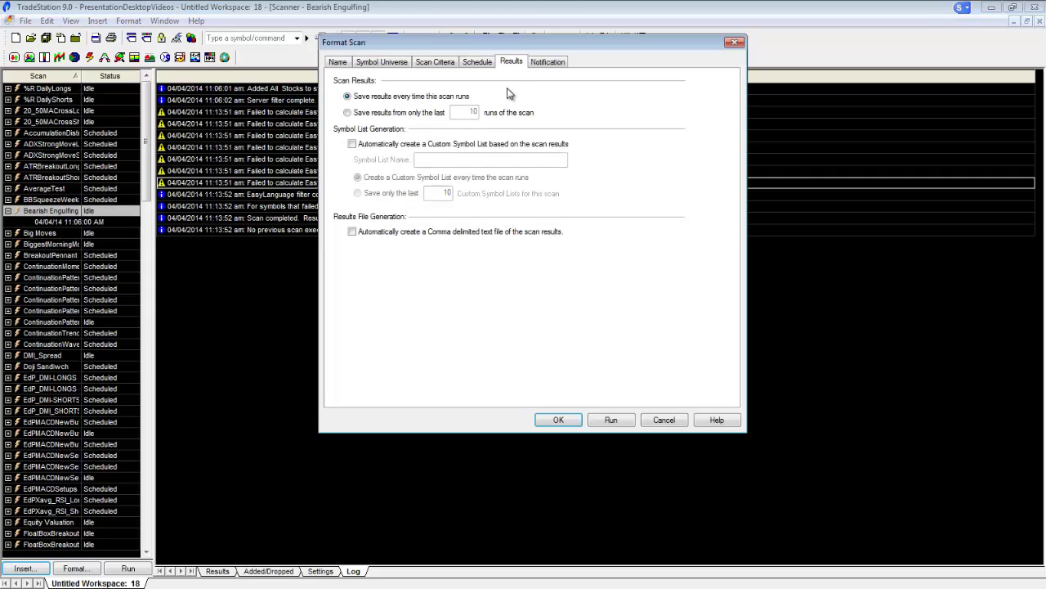
click(352, 117)
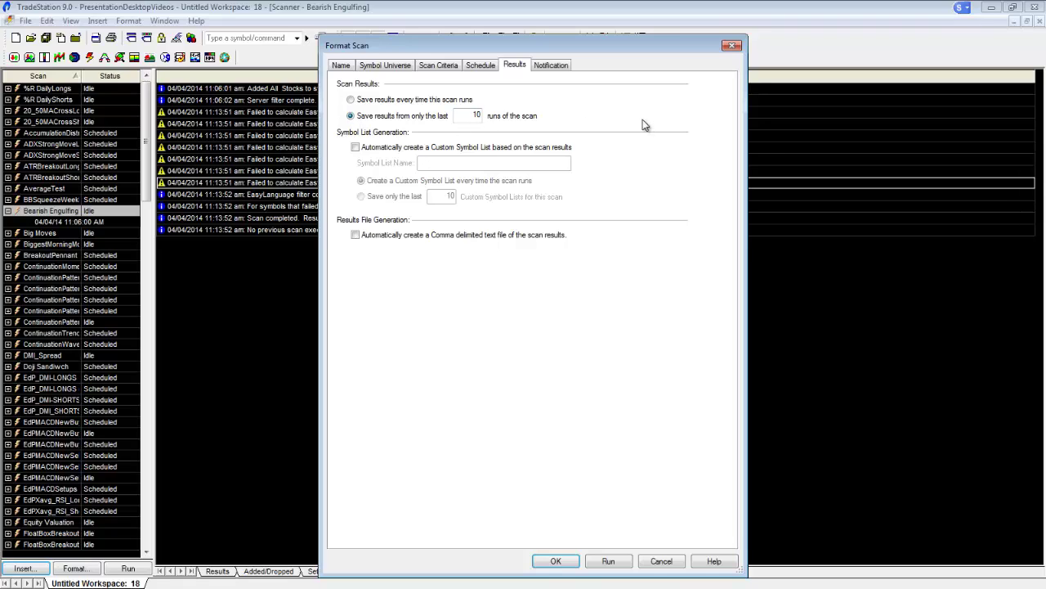
click(351, 99)
click(351, 116)
click(556, 564)
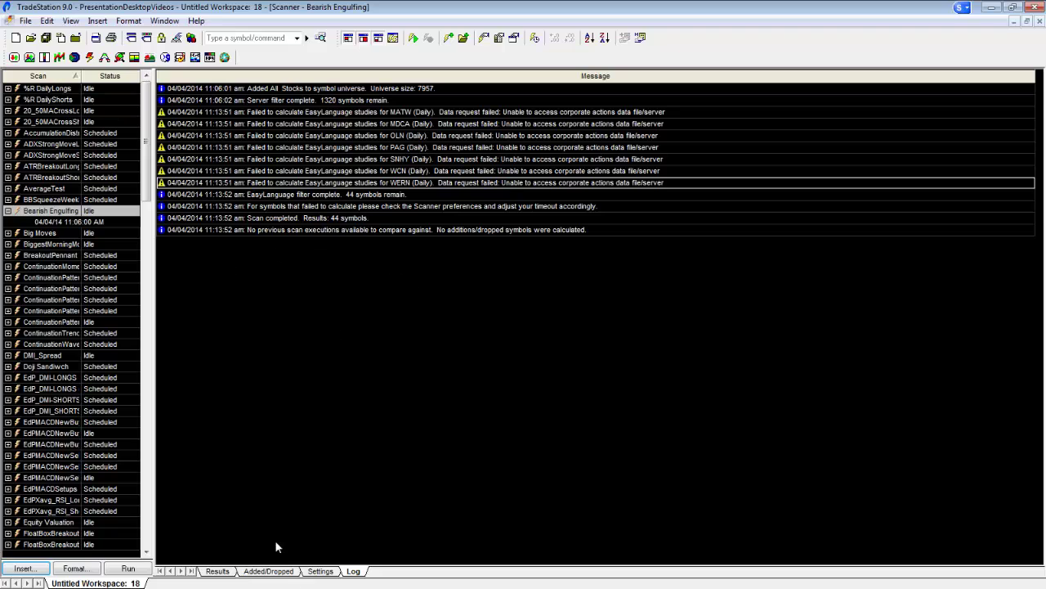
- Show the Bearish Engulfing scan results, and review the interval options of its C_BullEng_BearEng criterion in the scan format
click(229, 571)
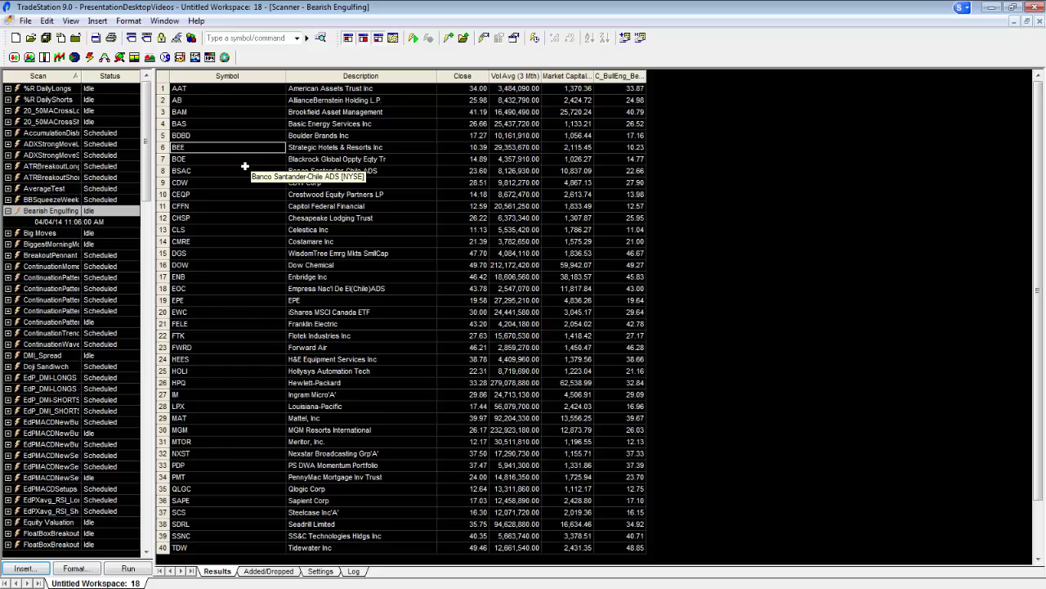
double_click(388, 203)
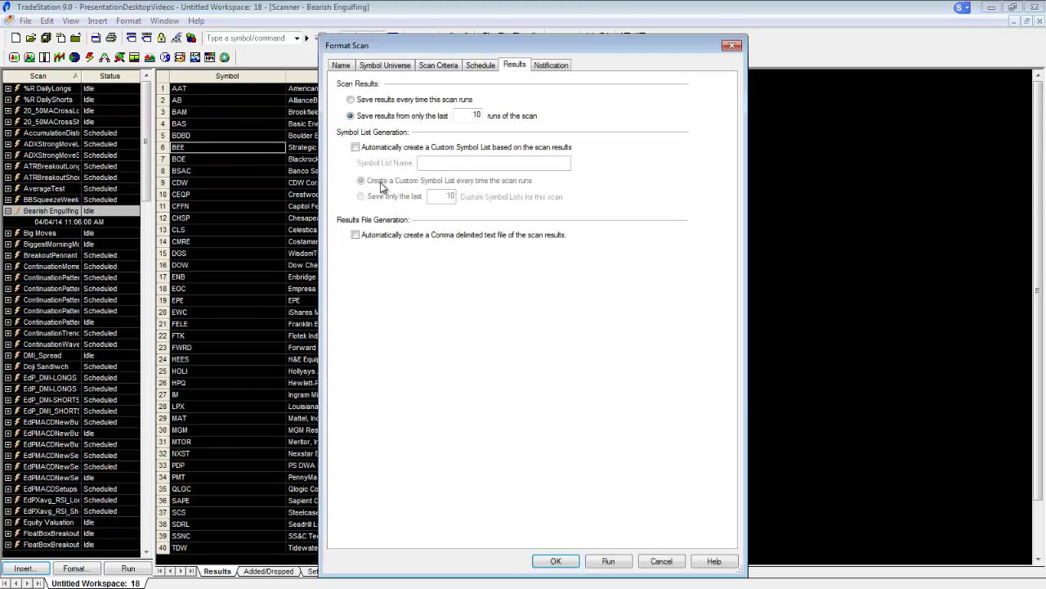
click(447, 67)
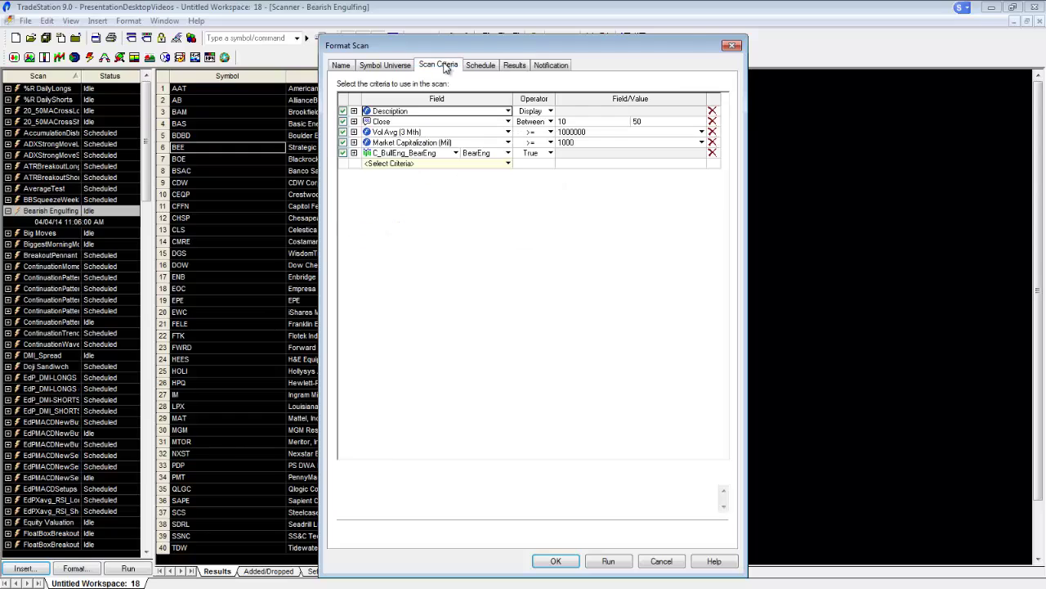
click(354, 153)
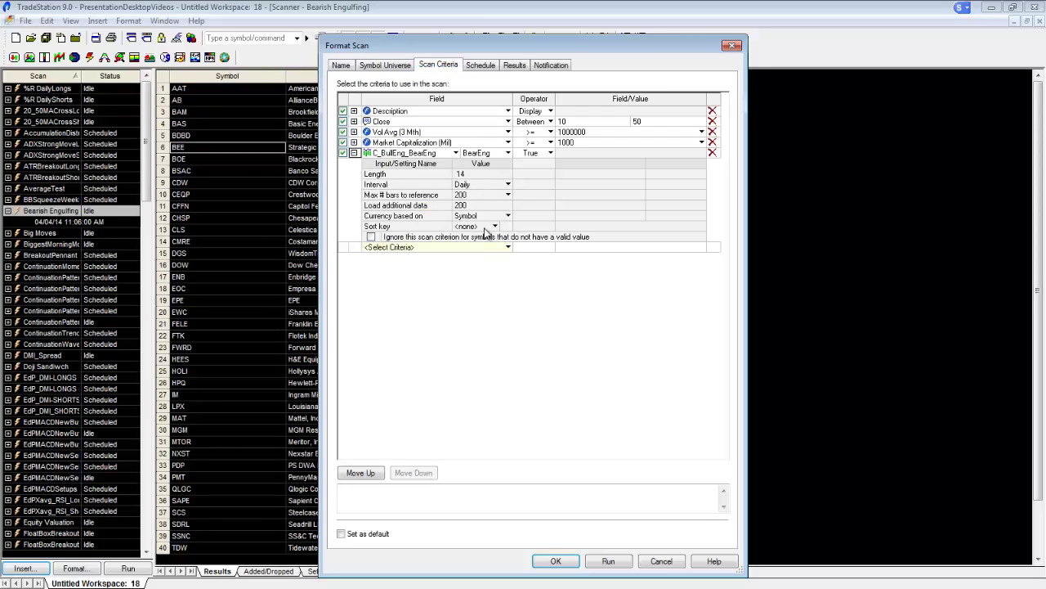
click(508, 184)
click(508, 185)
click(507, 185)
click(508, 185)
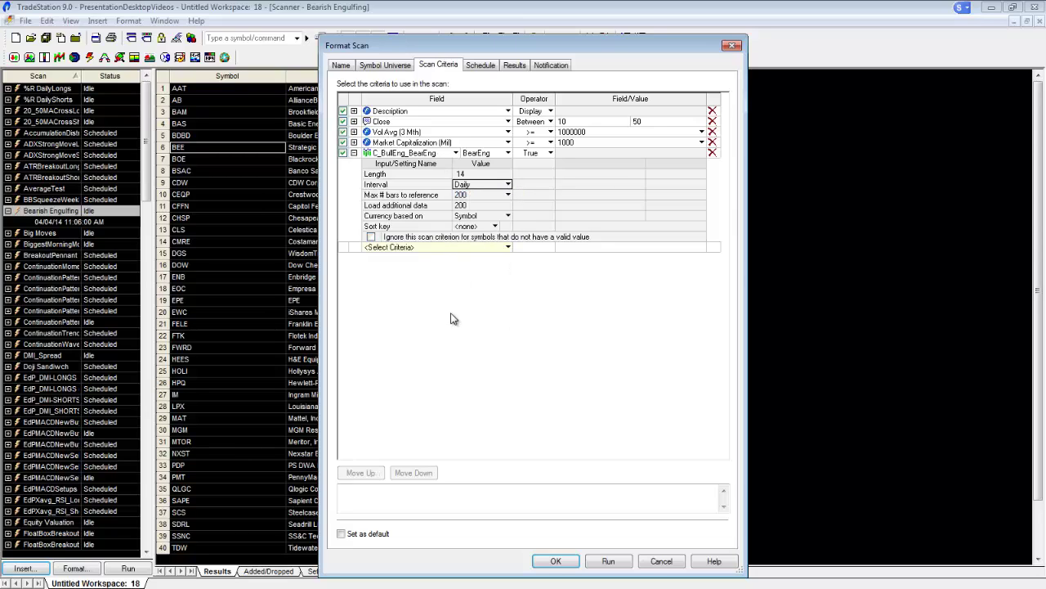
- Add a second C_BullEng_BearEng ShowMe as a new scan criterion
click(508, 247)
click(554, 372)
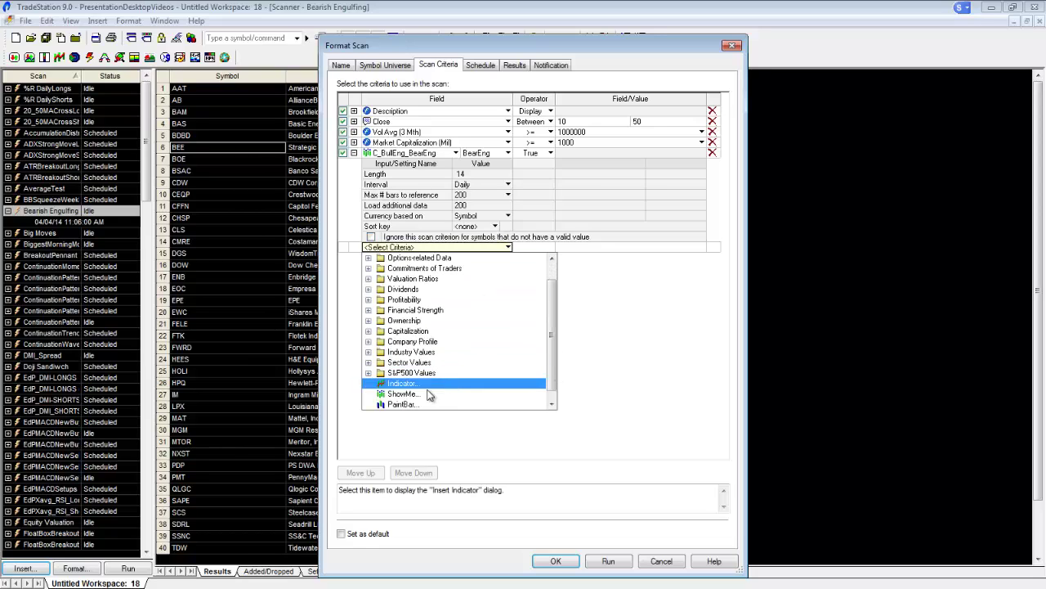
click(430, 392)
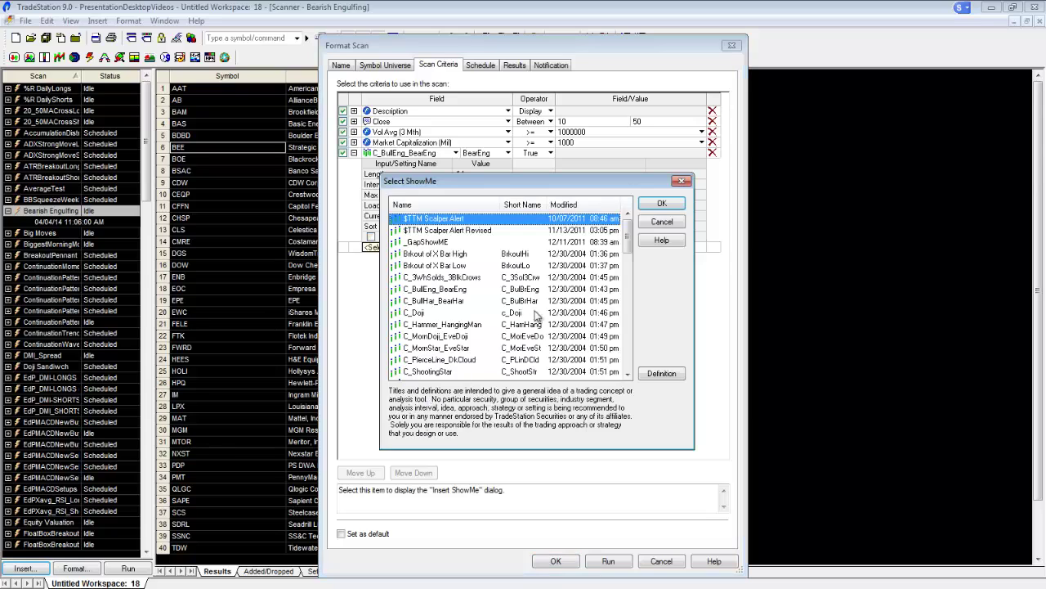
drag(623, 242, 455, 307)
click(452, 289)
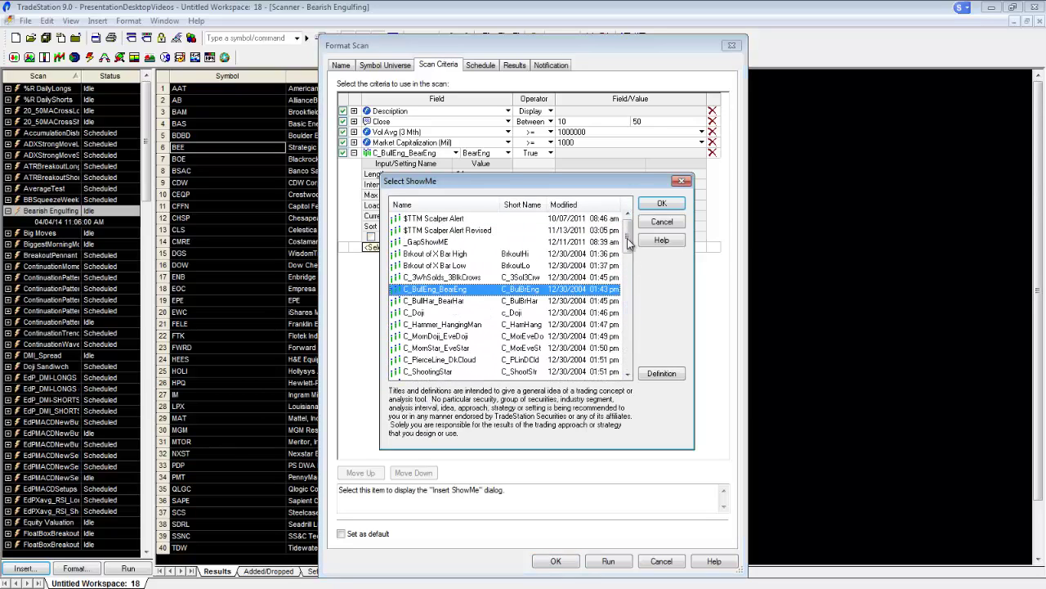
click(662, 204)
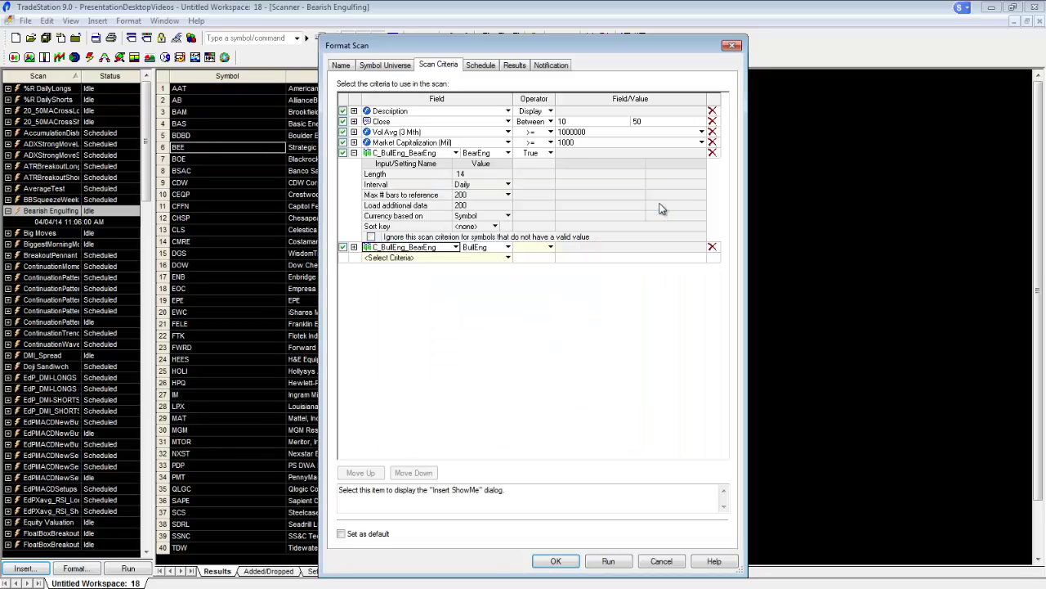
- Expand the added C_BullEng_BearEng criterion and set it to BearEng with the operator True
click(353, 247)
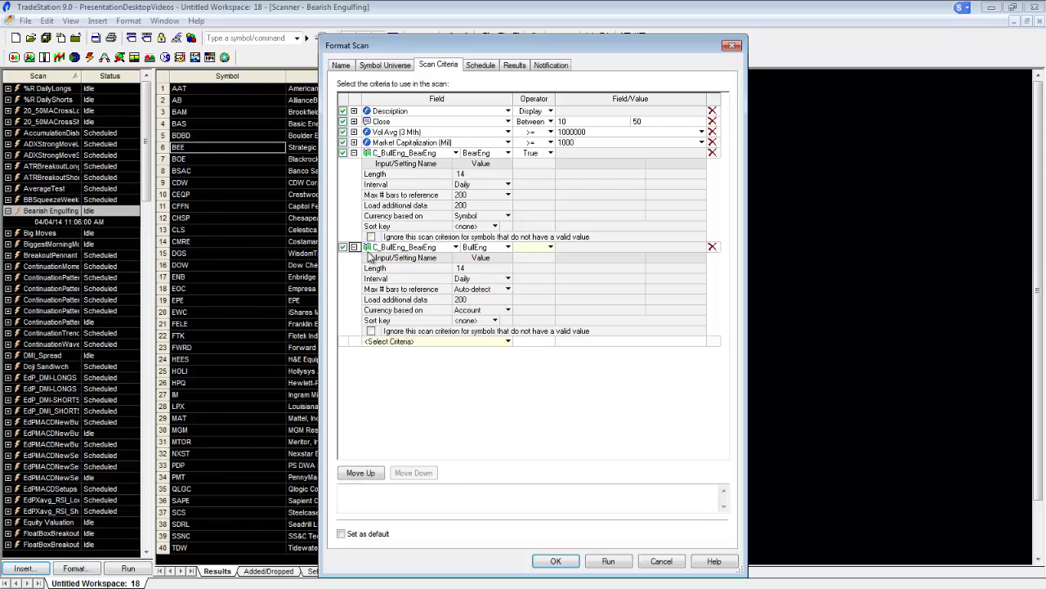
click(508, 246)
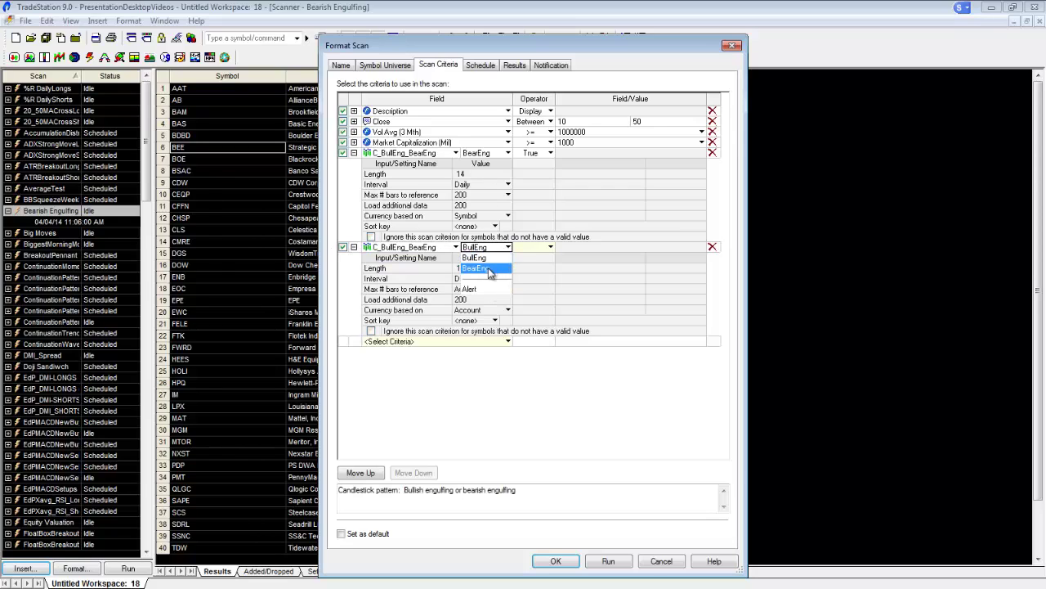
click(482, 266)
click(552, 247)
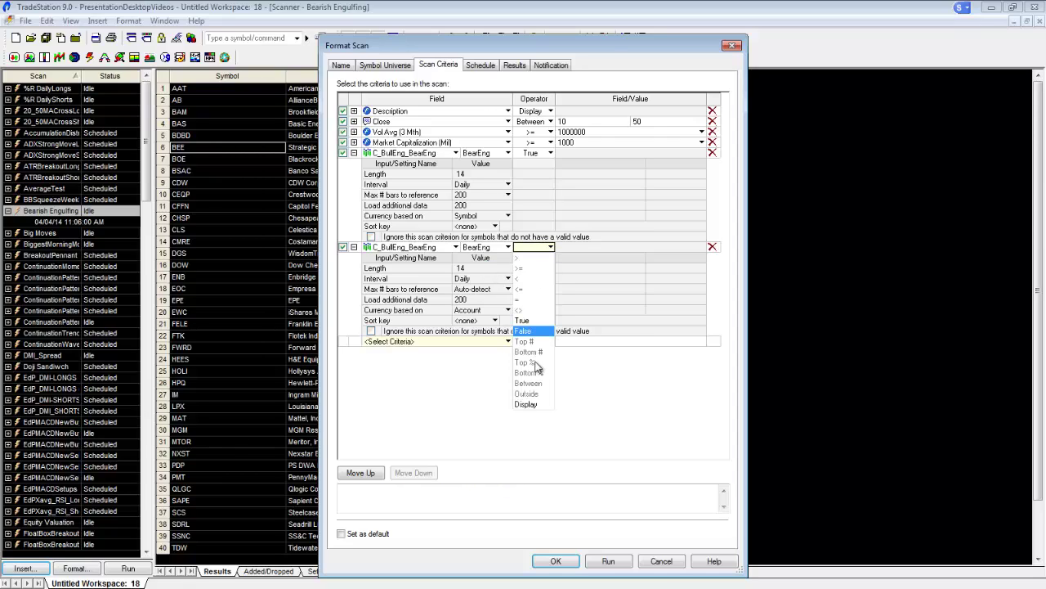
click(533, 321)
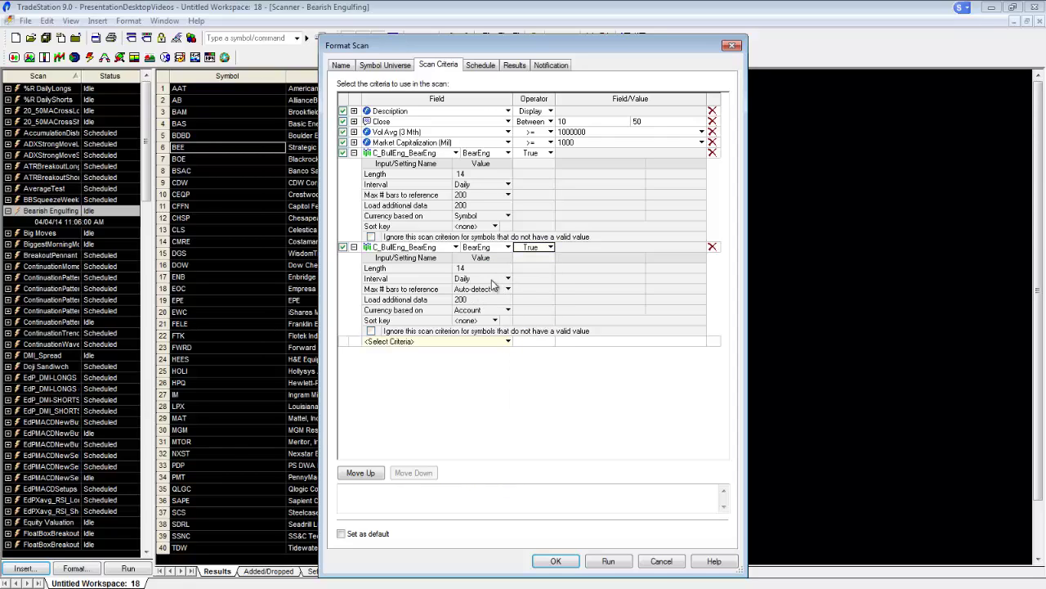
- Set the second C_BullEng_BearEng criterion's interval to 60 Minute and accept the scan format
click(490, 278)
click(508, 279)
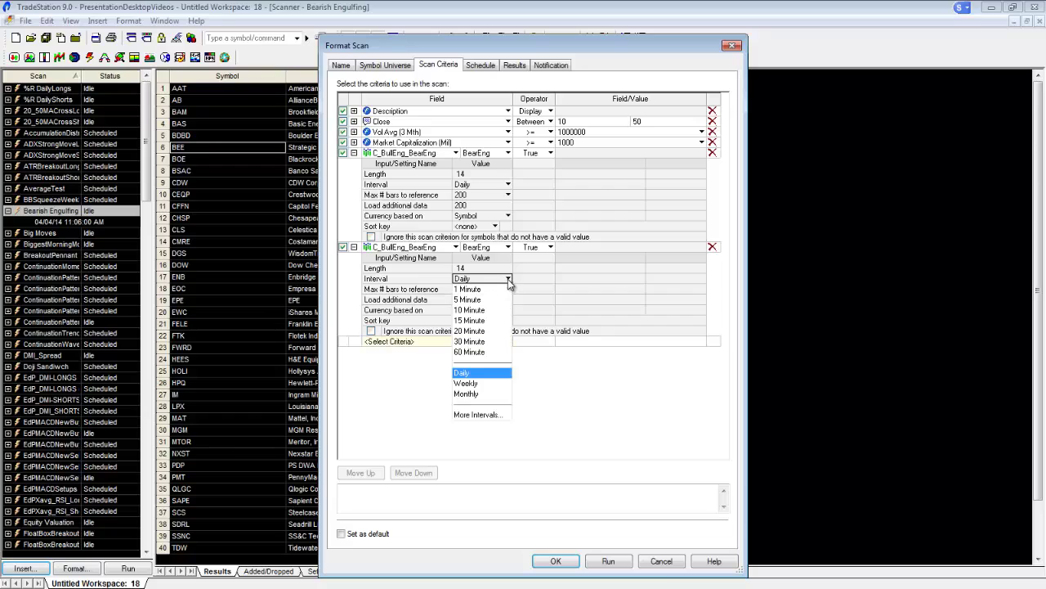
click(470, 351)
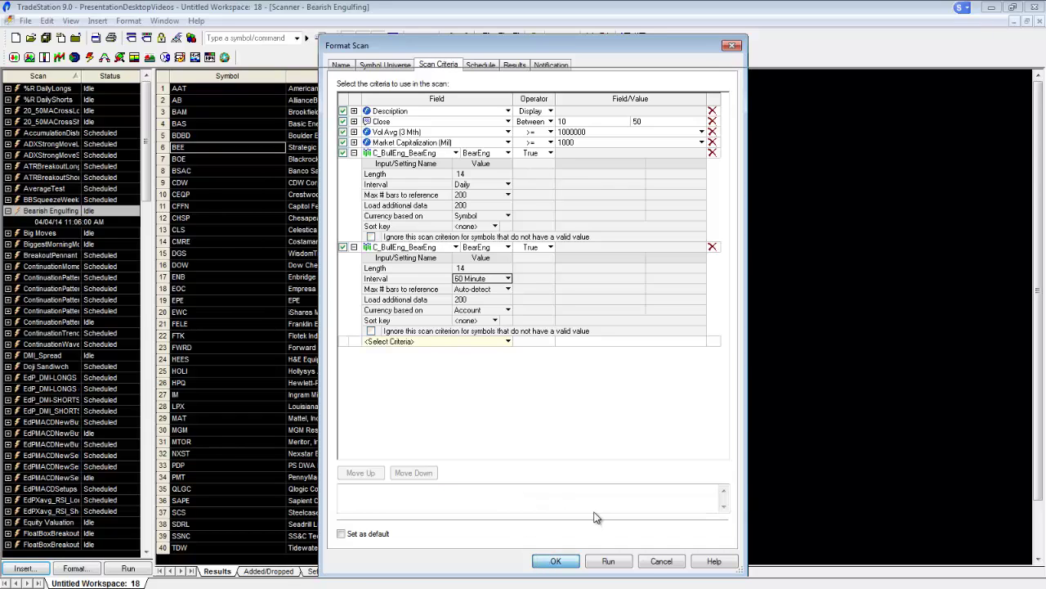
click(570, 561)
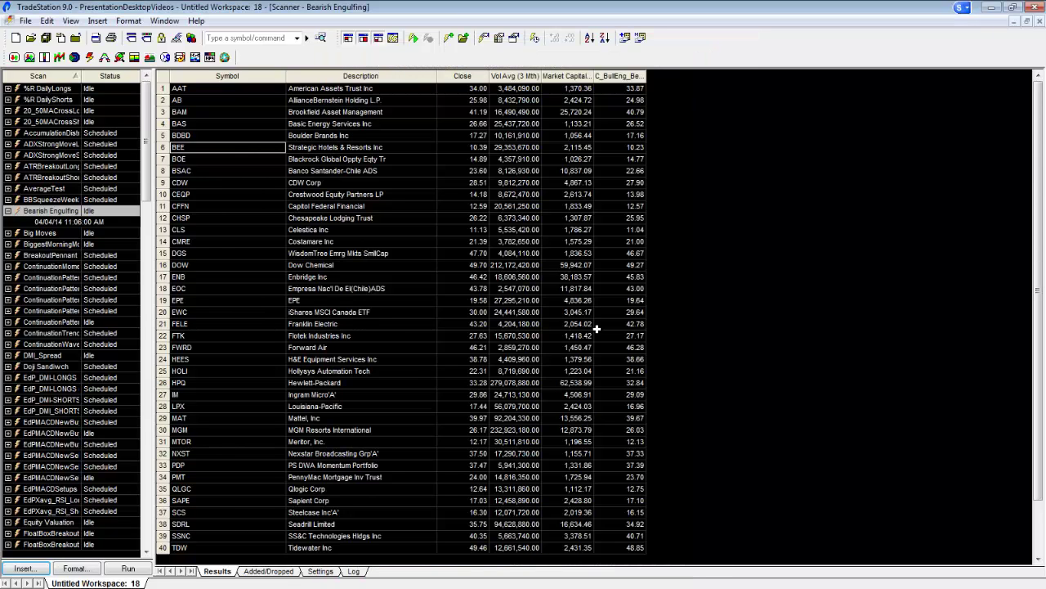